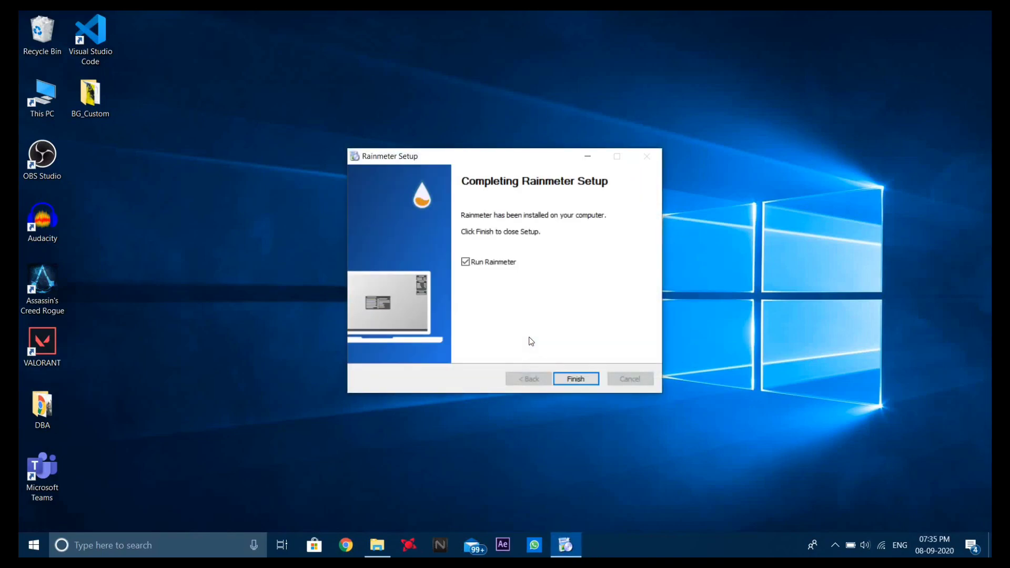
- Finish the Rainmeter setup with the program running and unload the default illustro Welcome, Clock, System and Disks skins from the desktop
left_click(579, 379)
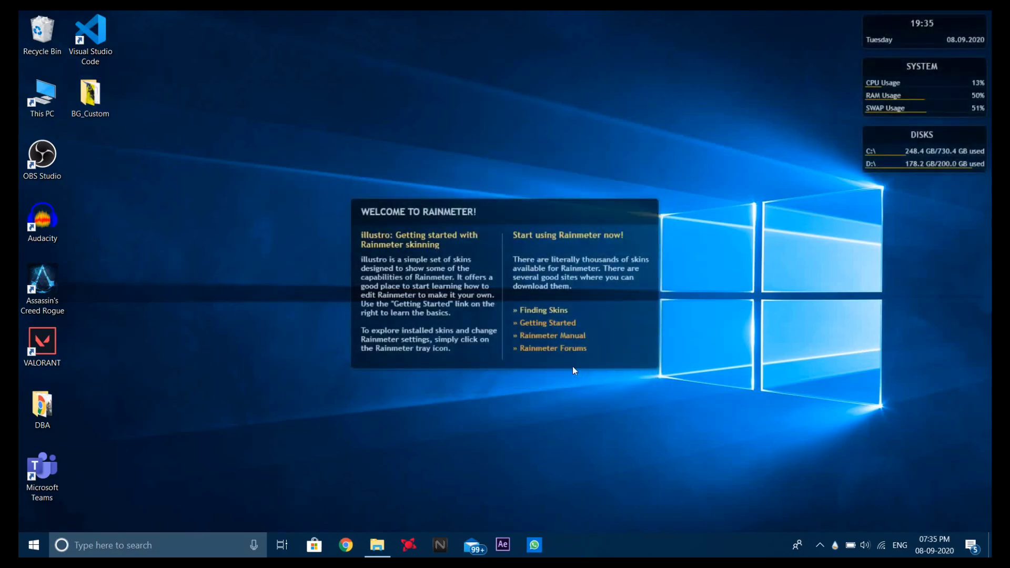
right_click(506, 211)
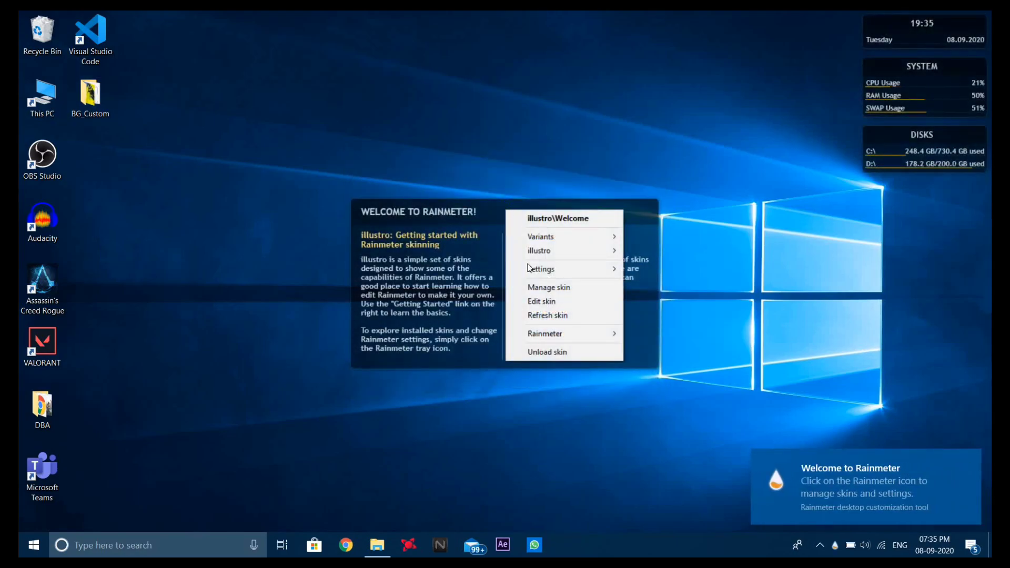
left_click(559, 354)
right_click(891, 35)
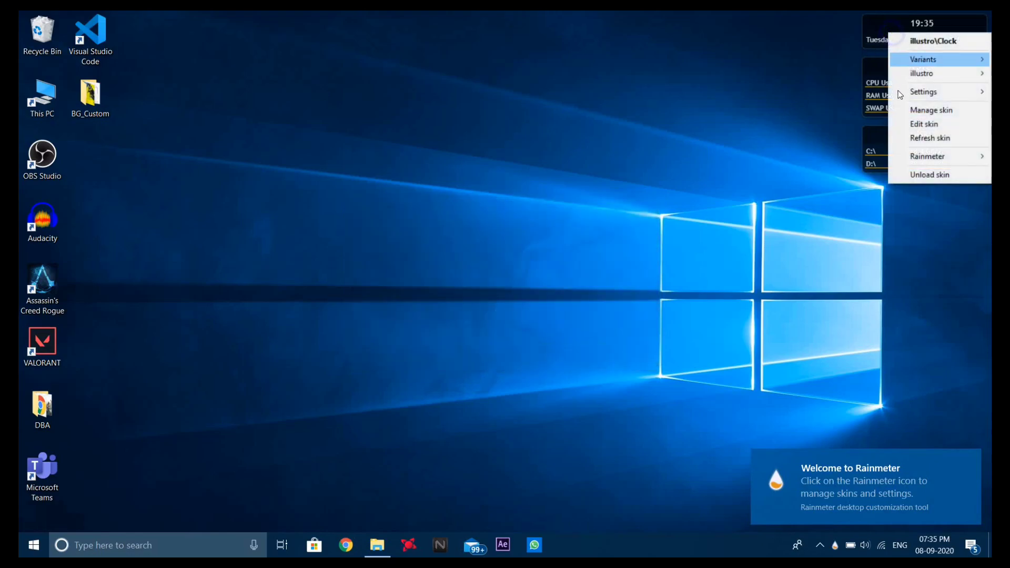
left_click(915, 174)
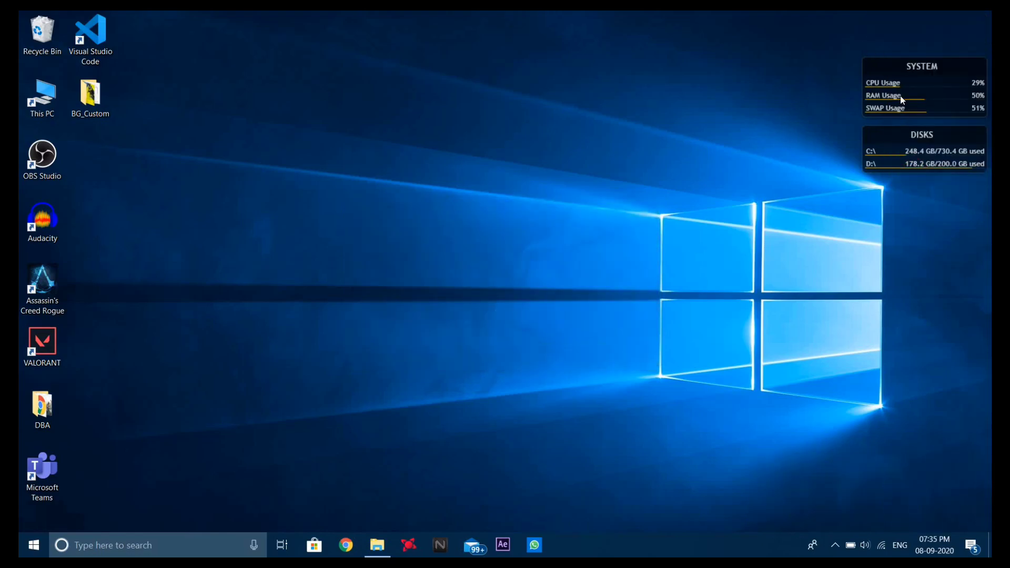
right_click(877, 67)
left_click(901, 203)
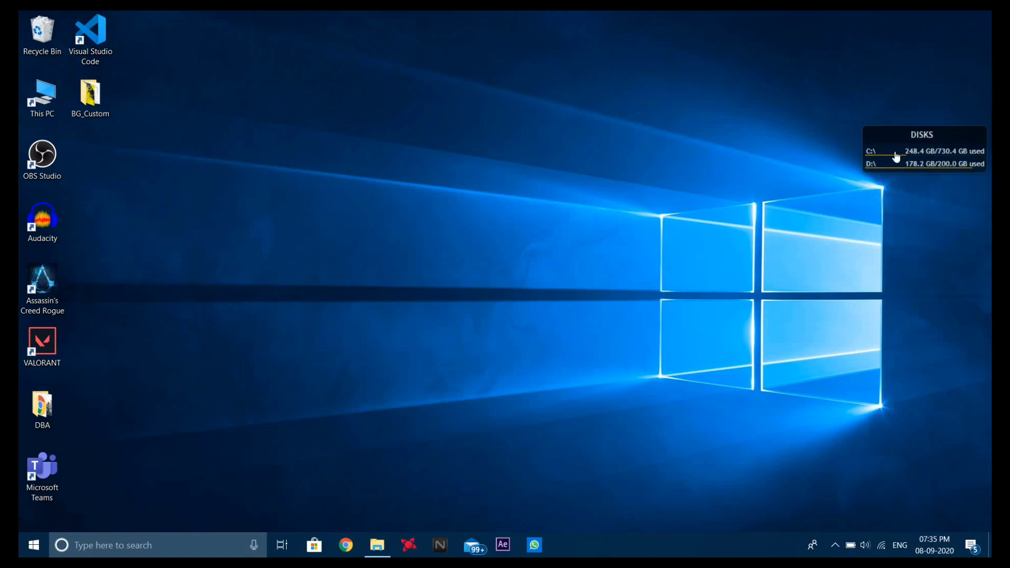
right_click(882, 131)
left_click(910, 273)
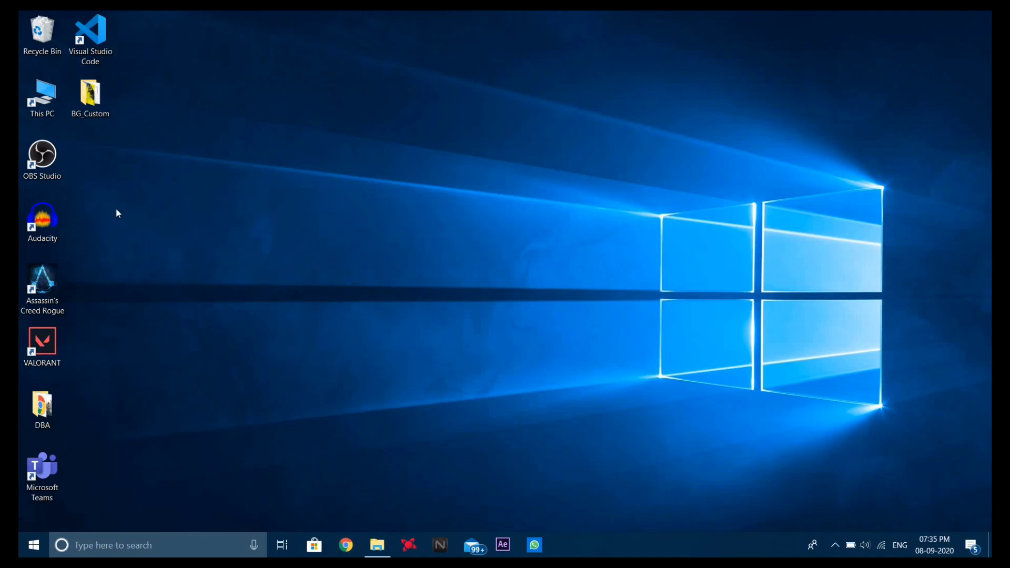
- Launch the MLWapp application from the MLWapp archive in the BG_Custom folder
left_click(386, 547)
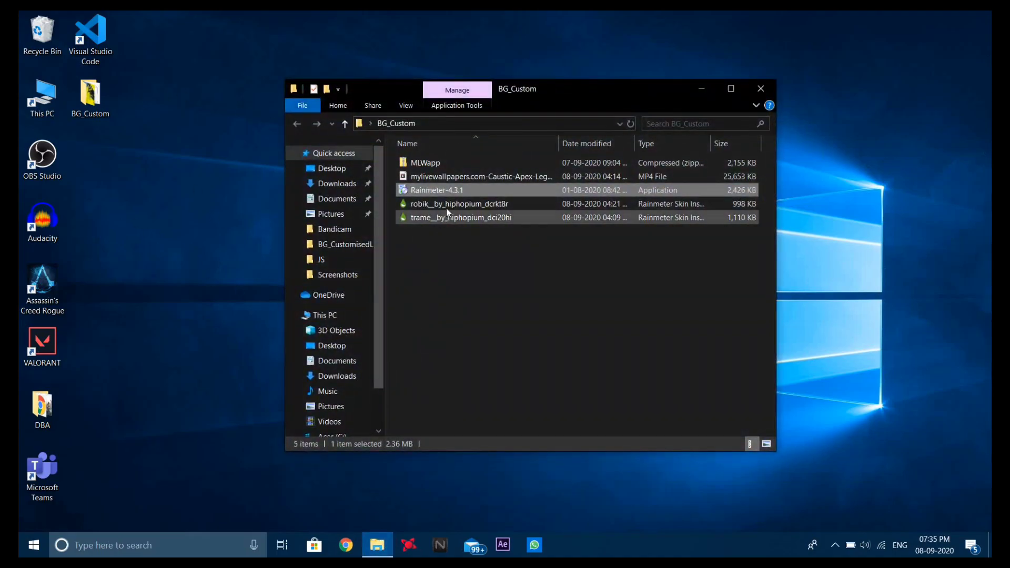
double_click(457, 163)
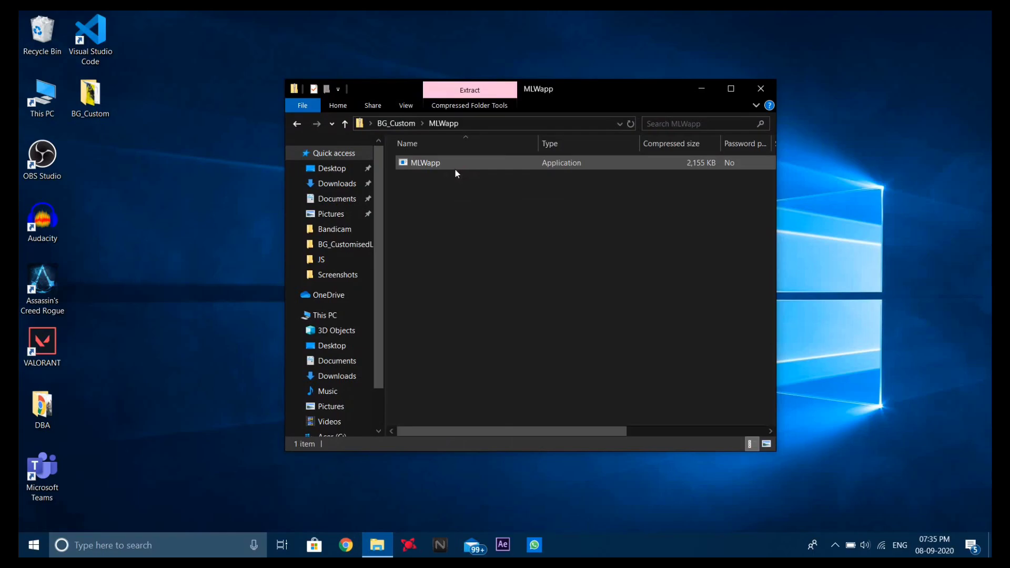
double_click(448, 167)
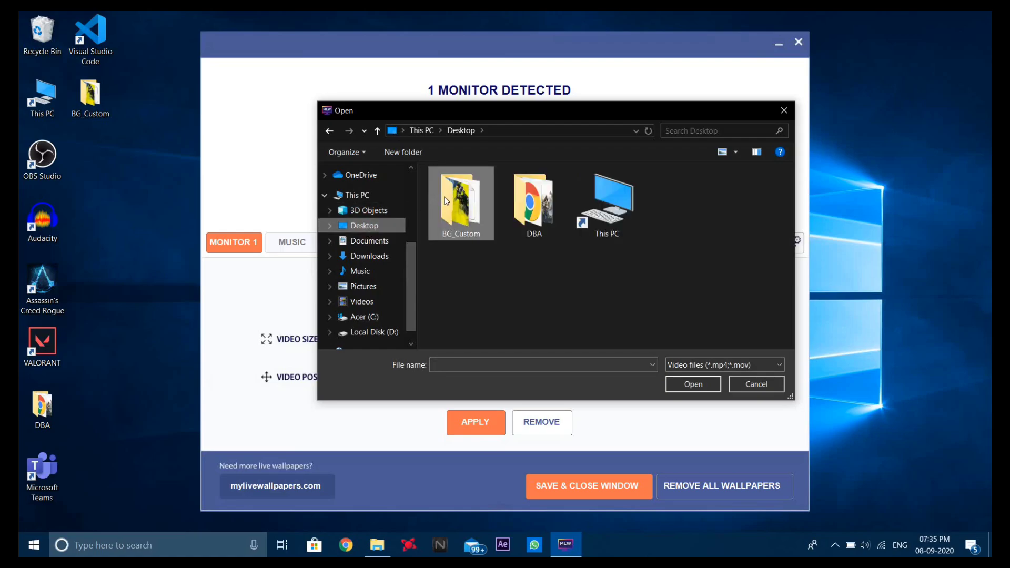
- Apply the mylivewallpapers.com-Caustic-Apex-Legends video from BG_Custom as the Monitor 1 wallpaper, save it, and return to a refreshed desktop
double_click(446, 201)
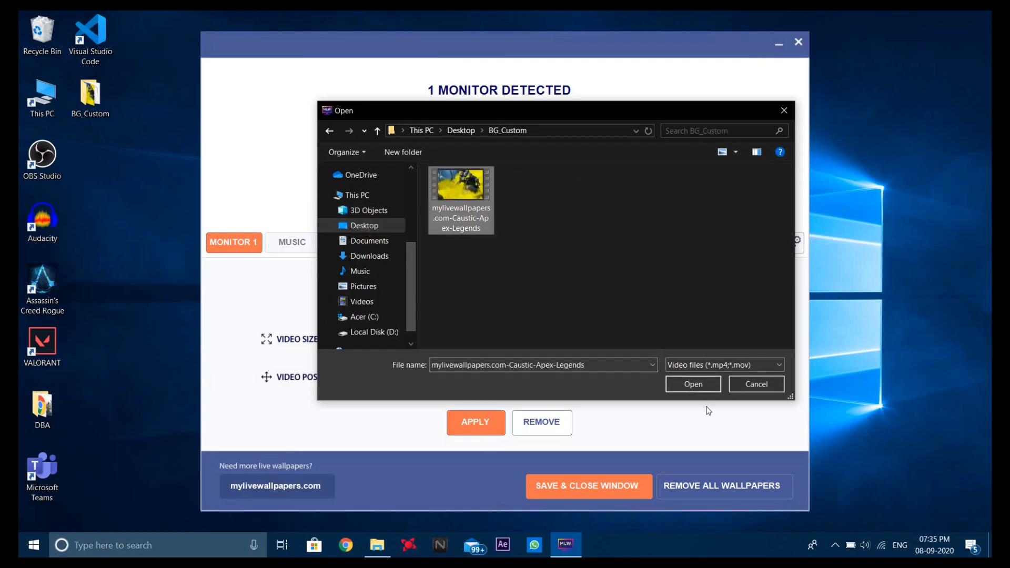
left_click(694, 387)
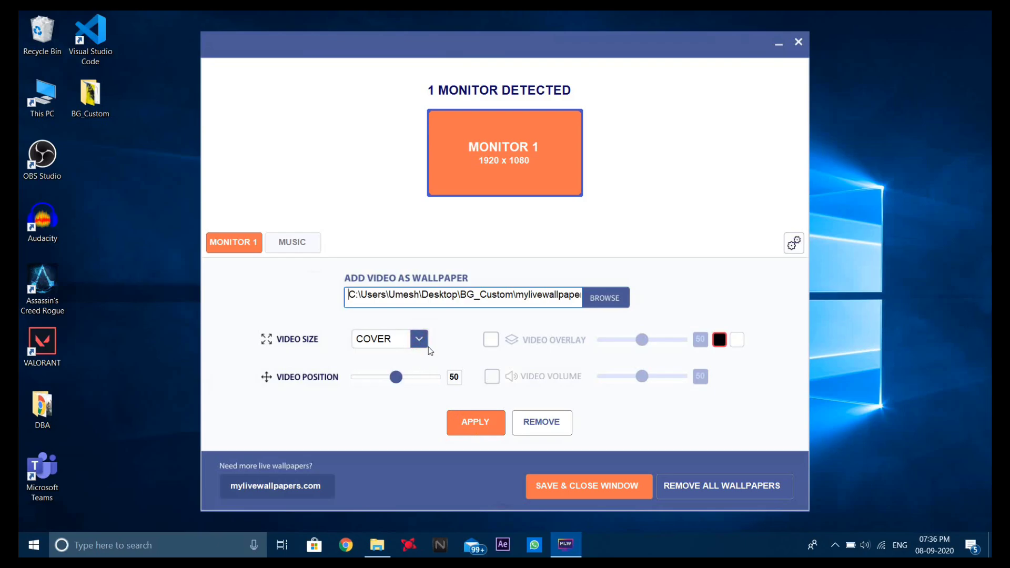
left_click(474, 426)
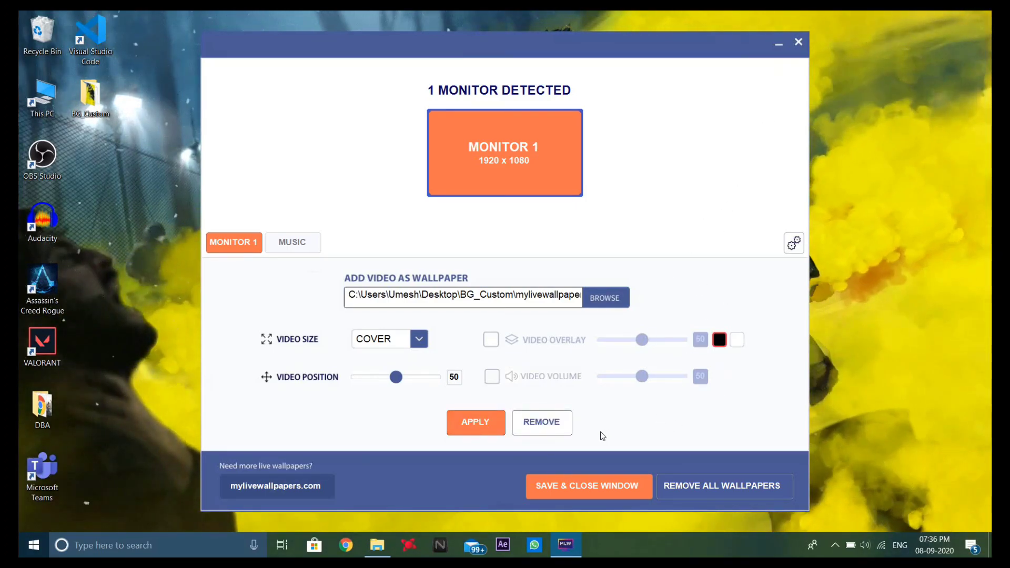
left_click(593, 485)
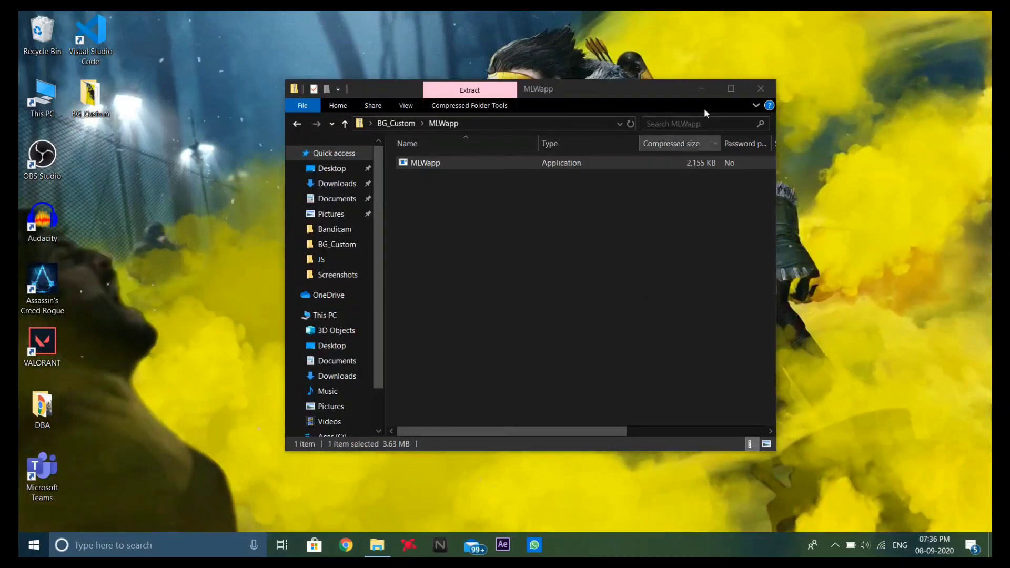
left_click(701, 90)
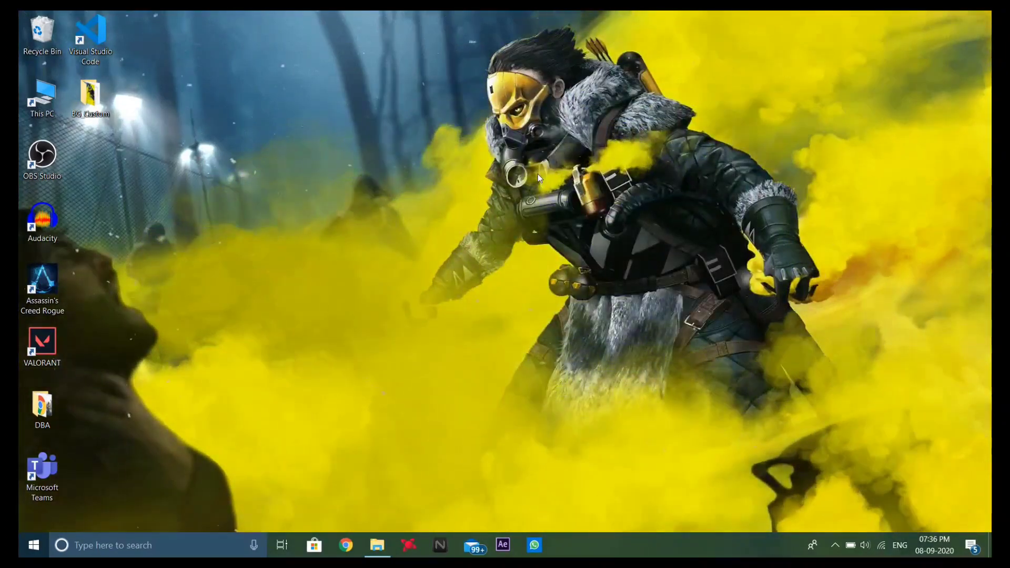
right_click(539, 171)
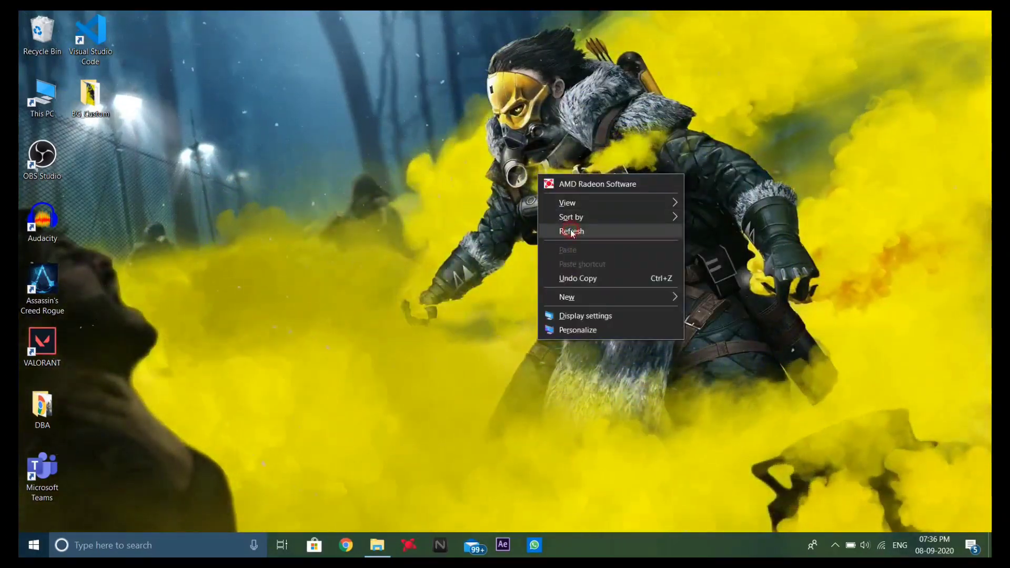
left_click(566, 229)
- Install the Robik skin package from the BG_Custom folder without applying its included layout
left_click(377, 544)
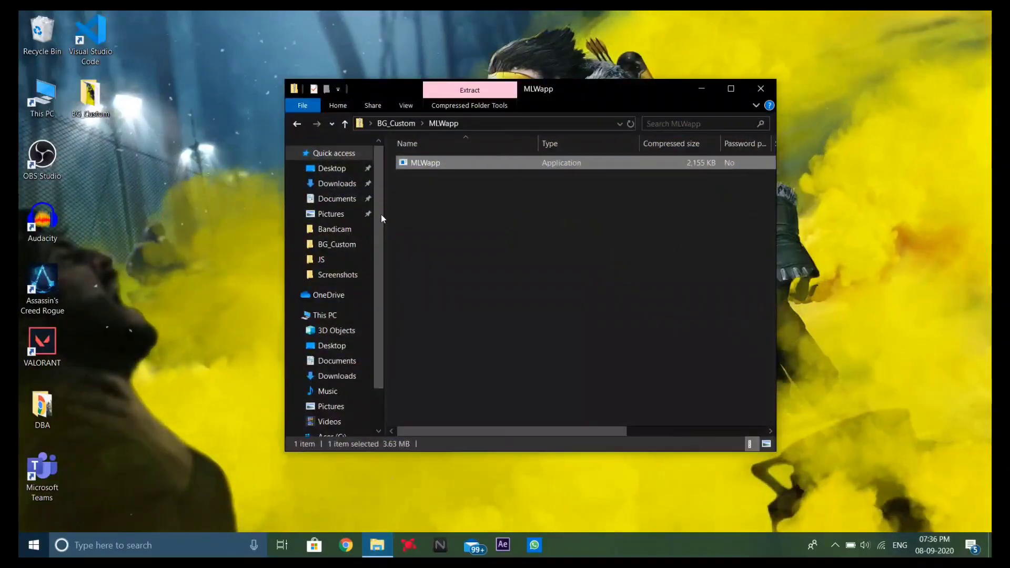
left_click(299, 125)
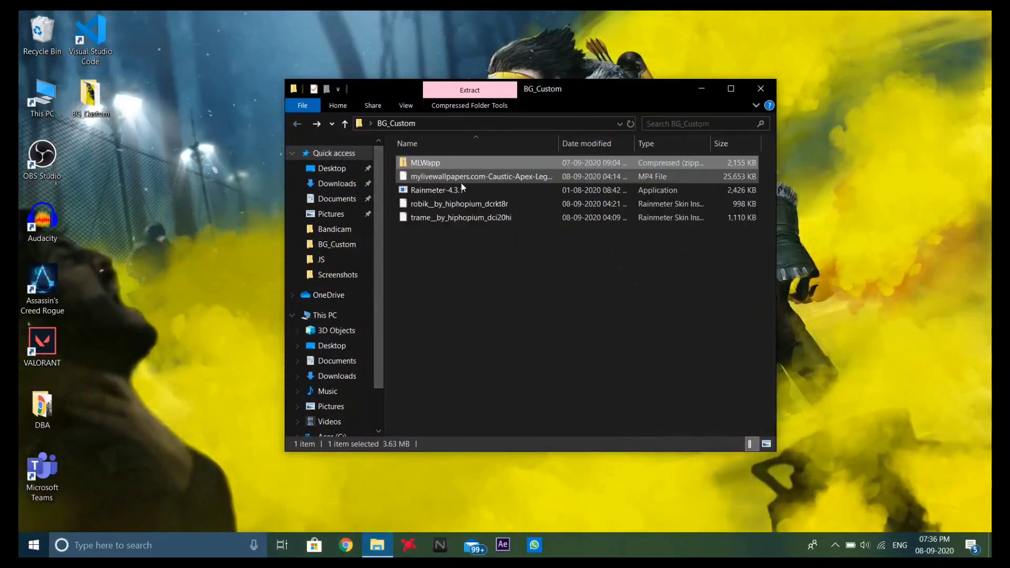
left_click(438, 204)
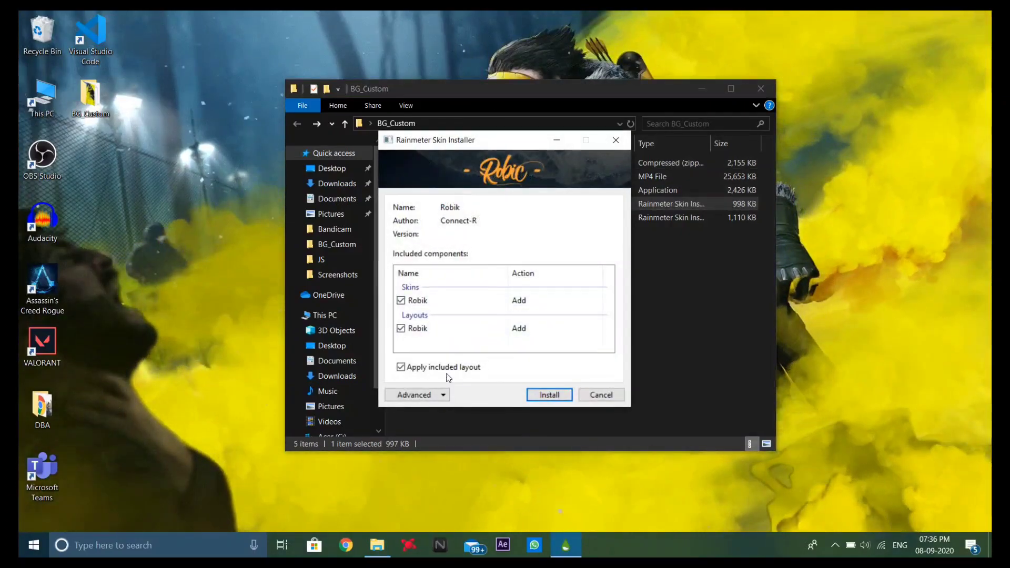
left_click(459, 368)
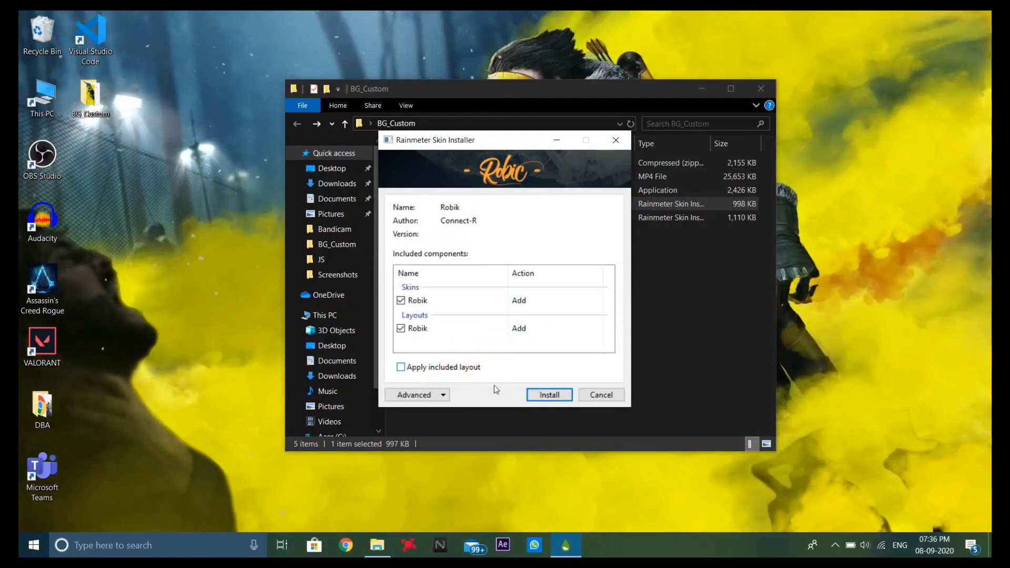
left_click(546, 397)
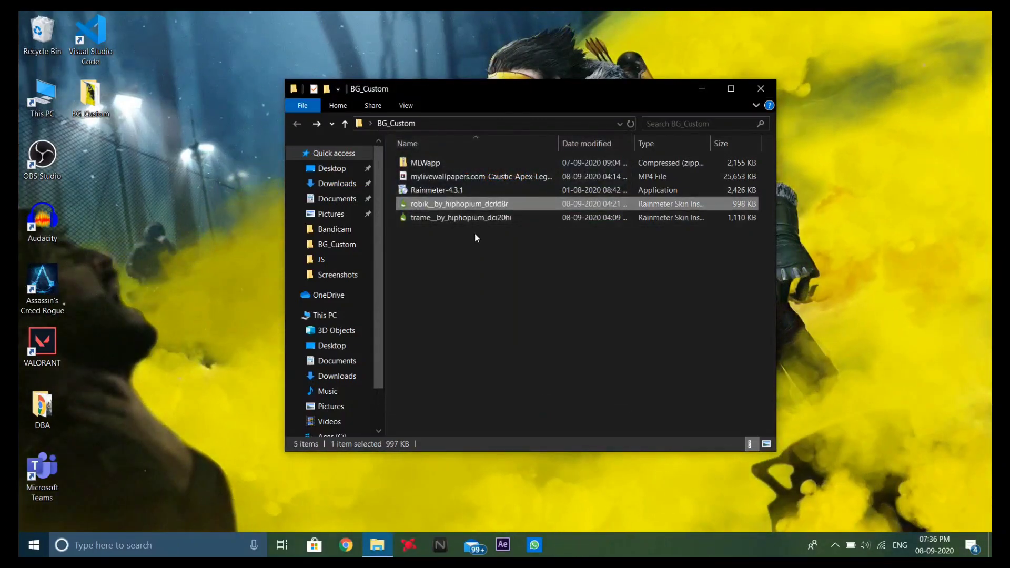
- Install the Trame skin package from the BG_Custom folder and minimize the folder window
left_click(467, 222)
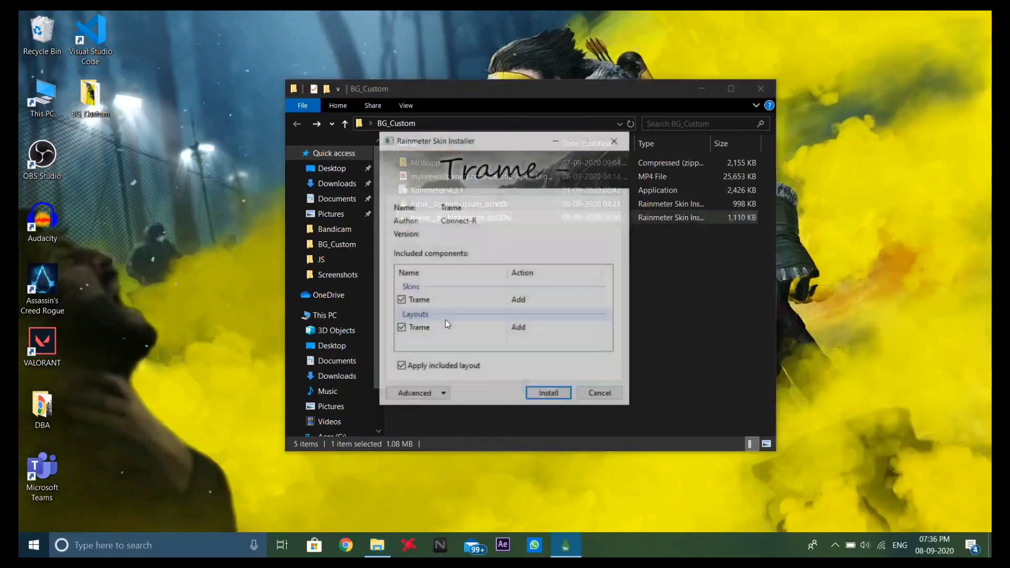
left_click(558, 396)
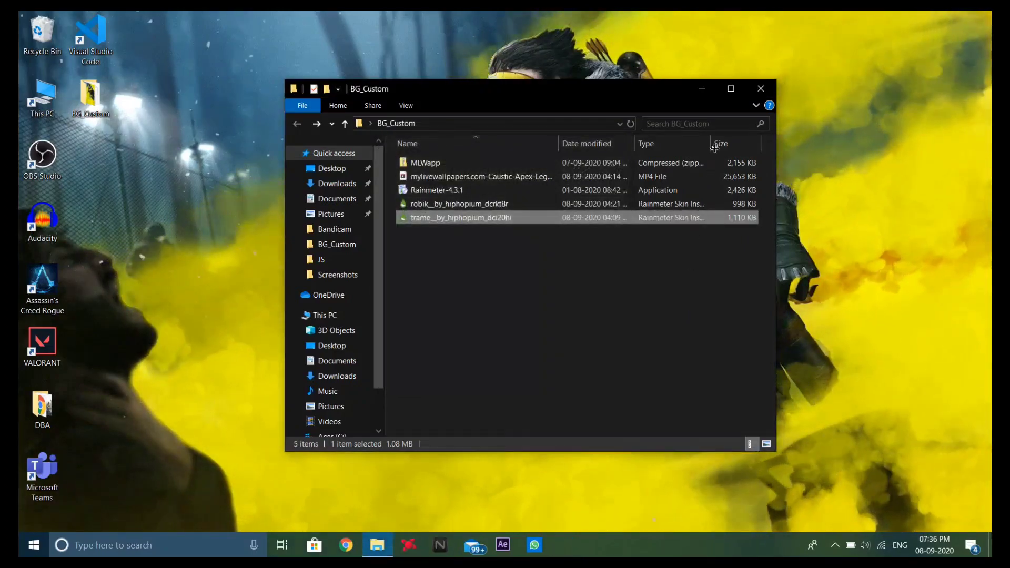
left_click(701, 88)
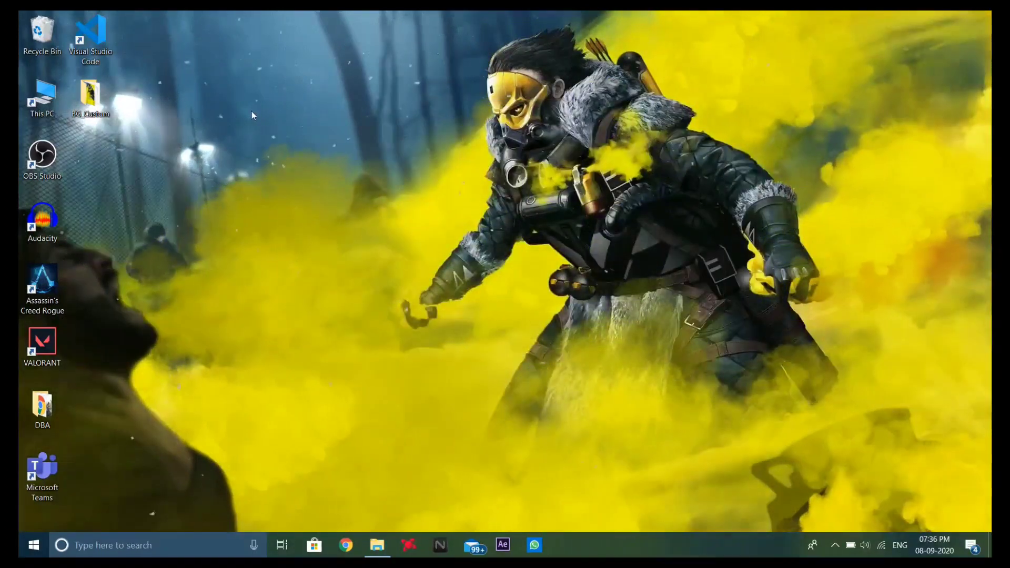
- Hide all the desktop icons
right_click(251, 111)
mouse_move(349, 142)
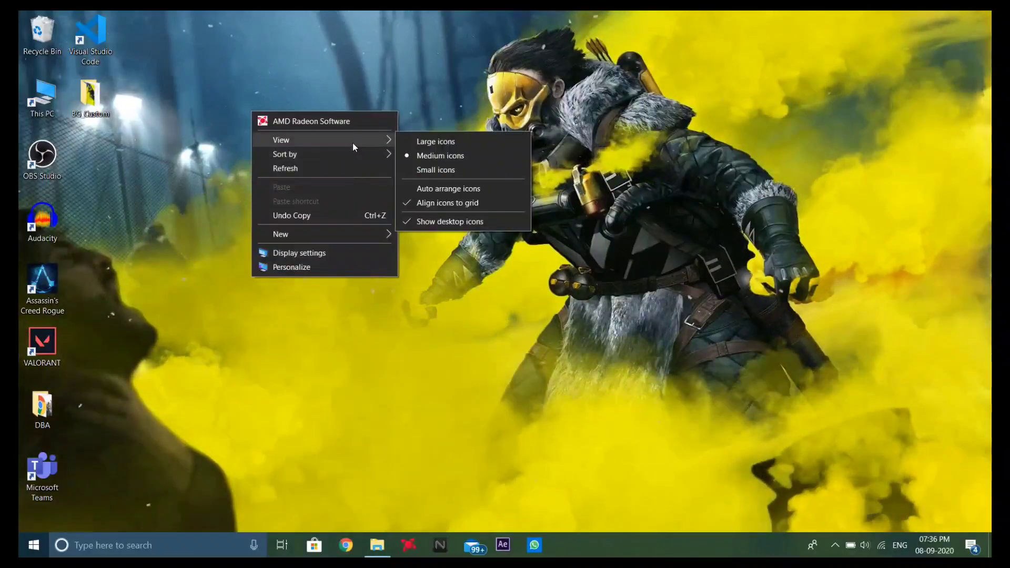
left_click(450, 221)
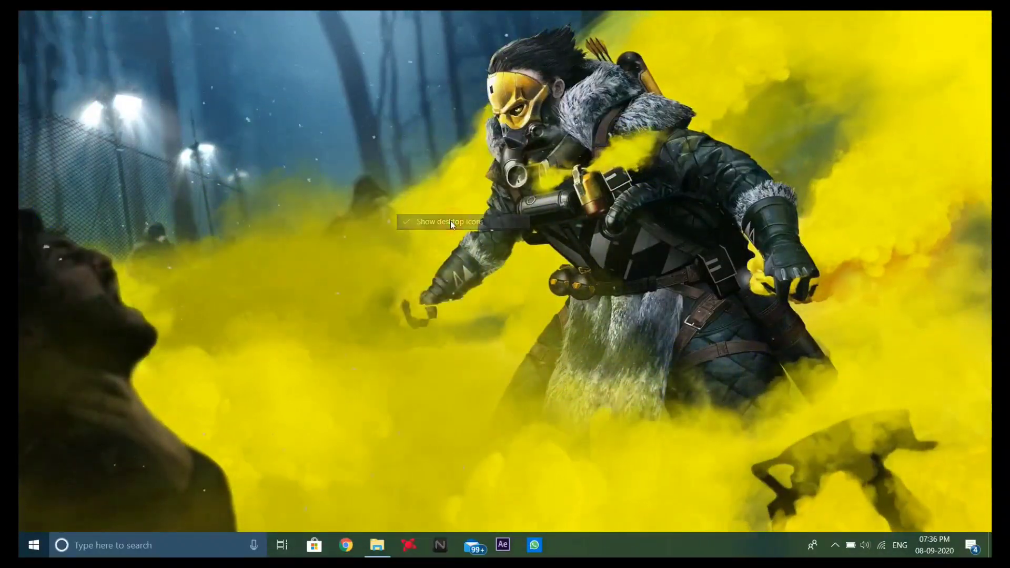
- Set the taskbar to hide automatically in desktop mode and close the settings
right_click(637, 545)
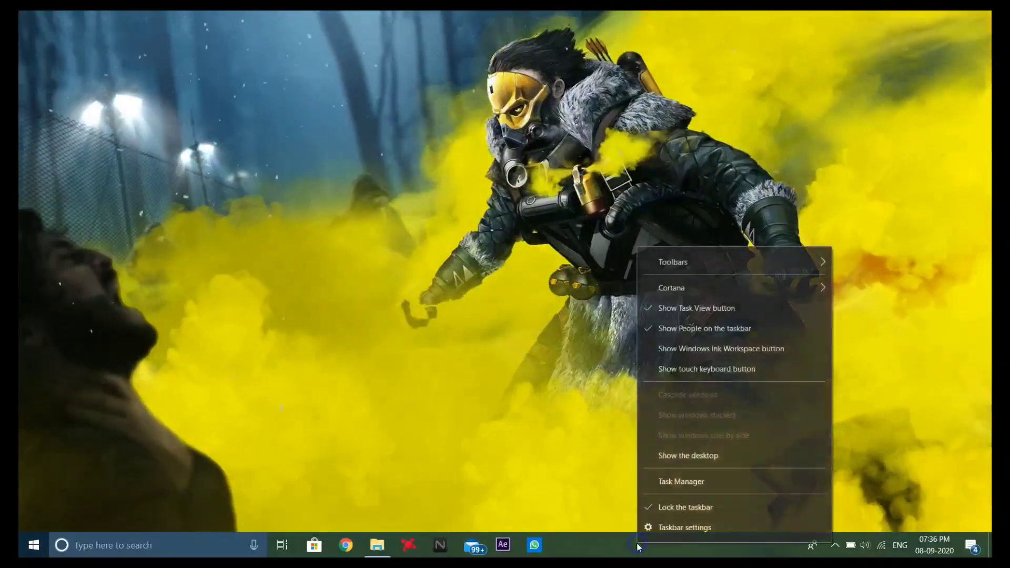
left_click(660, 535)
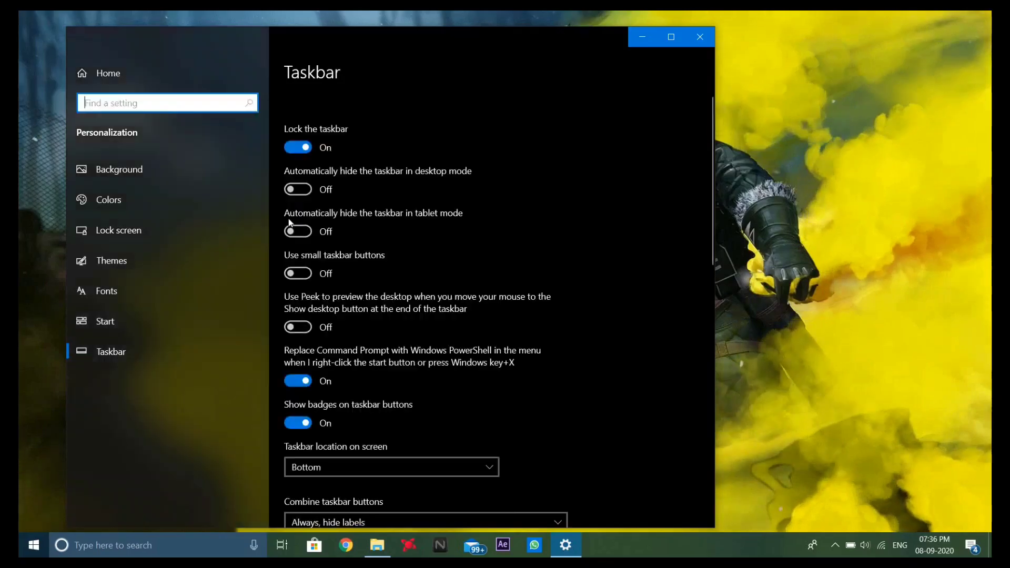
left_click(298, 189)
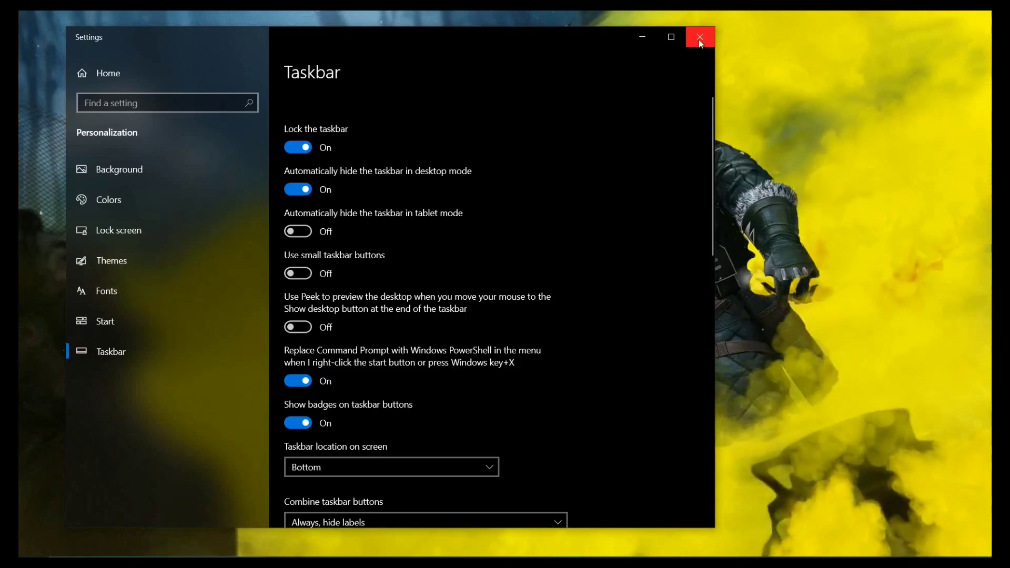
left_click(700, 38)
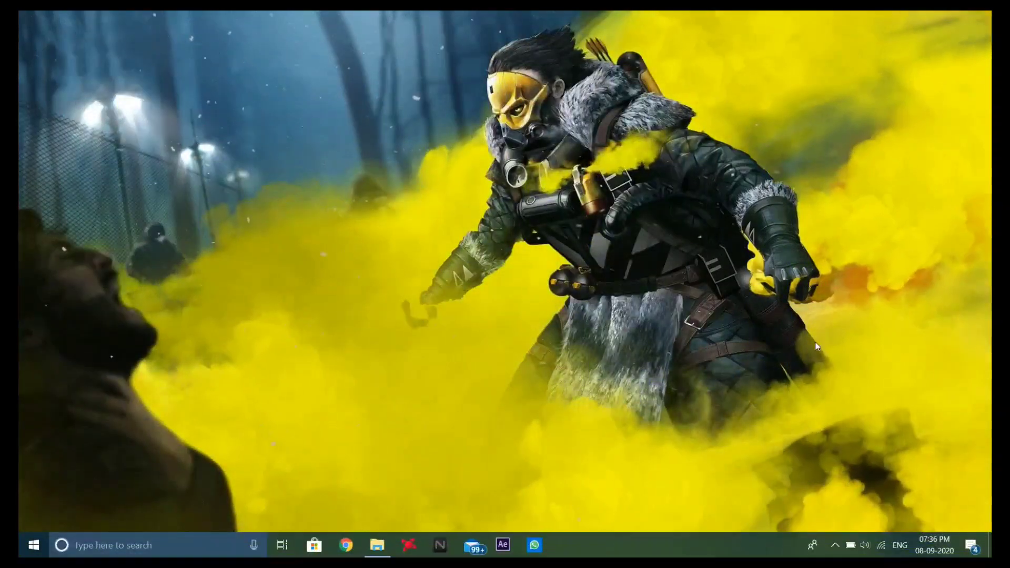
- Open the Rainmeter skin manager and refresh all skins
left_click(835, 546)
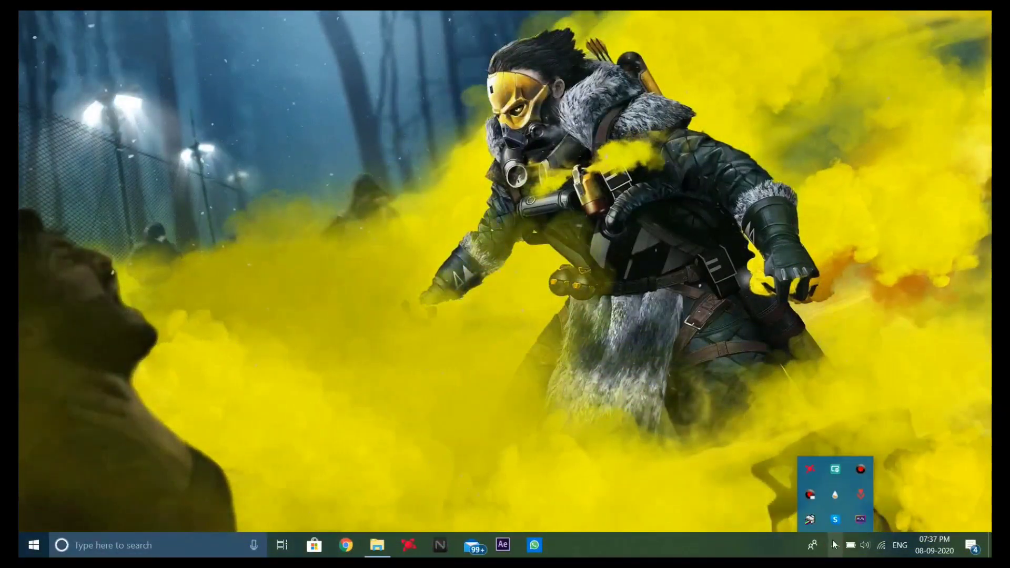
left_click(834, 494)
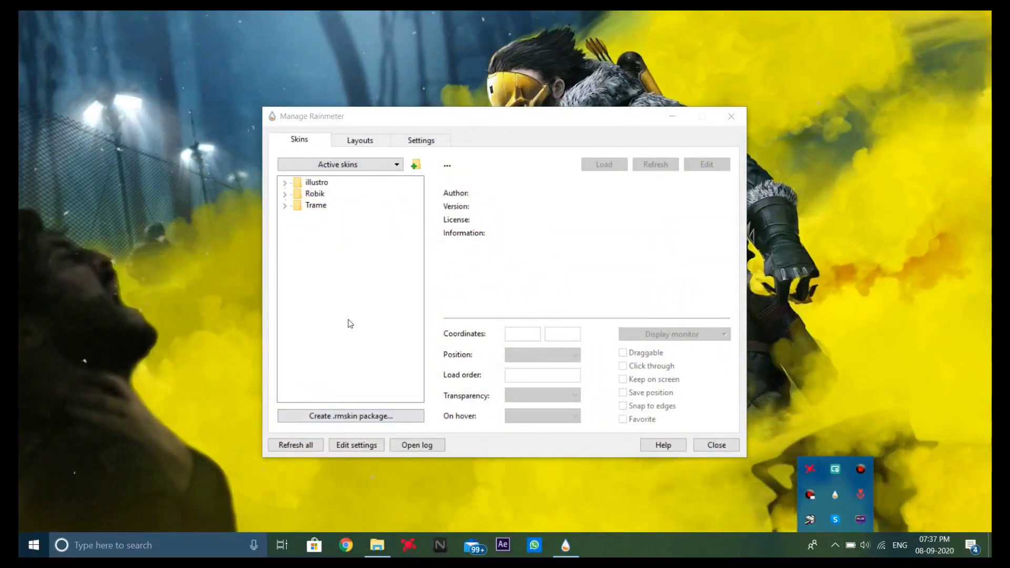
left_click(293, 450)
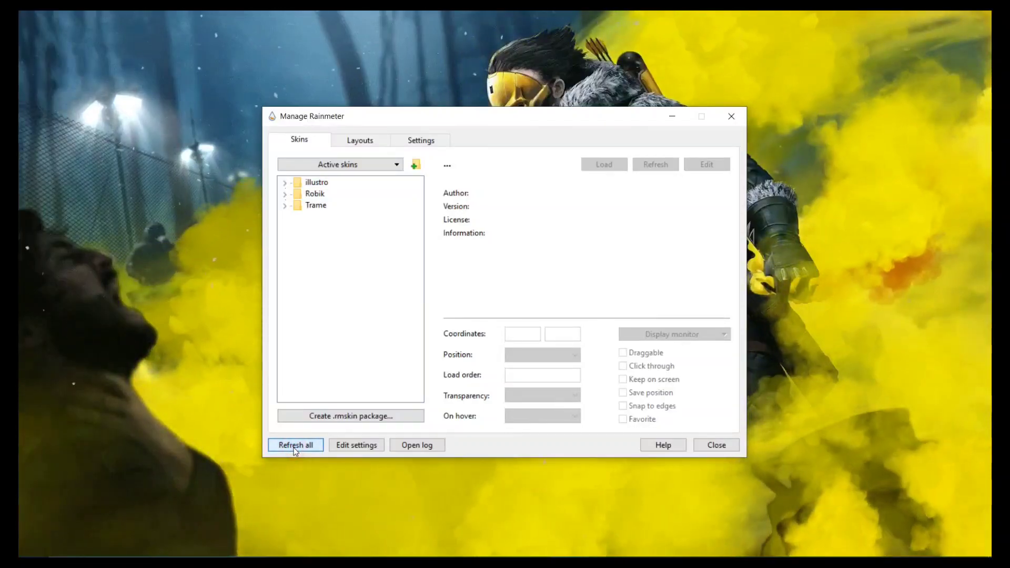
- Load the Robik Clock.ini skin and place the clock near the desktop's upper edge at about coordinates 205, 0
left_click(285, 194)
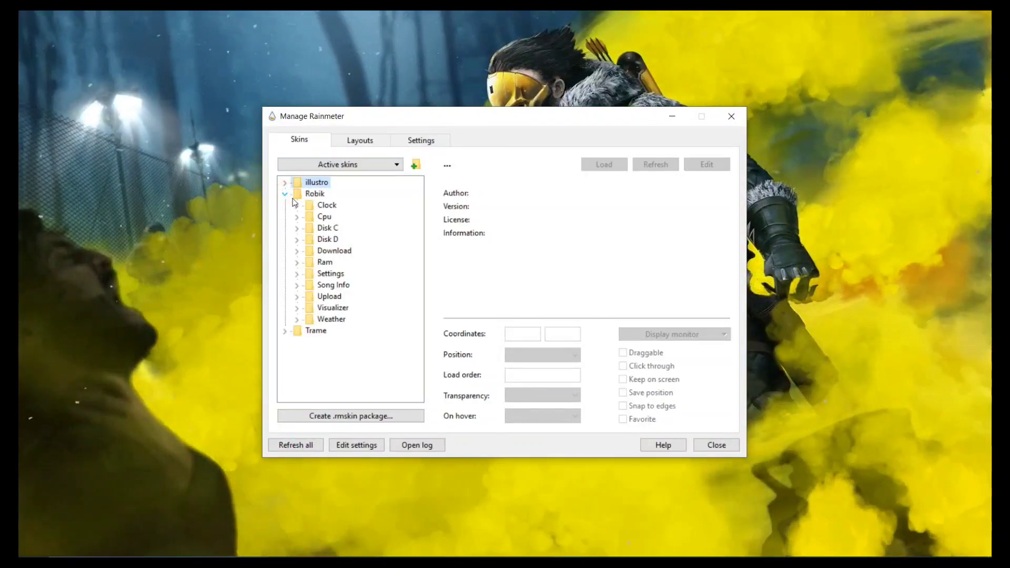
left_click(297, 205)
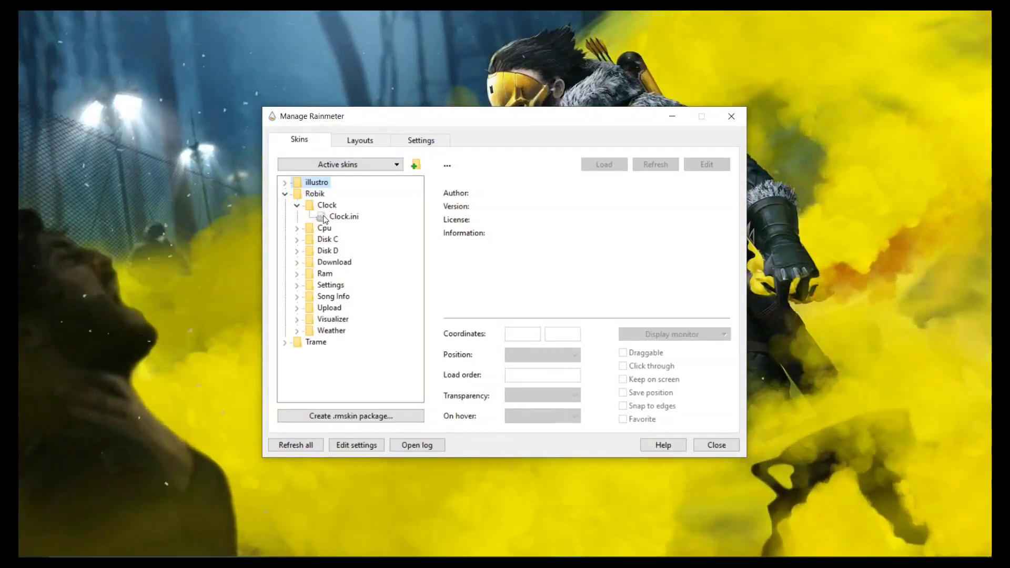
double_click(336, 217)
left_click_drag(448, 116, 670, 172)
left_click_drag(232, 65, 361, 72)
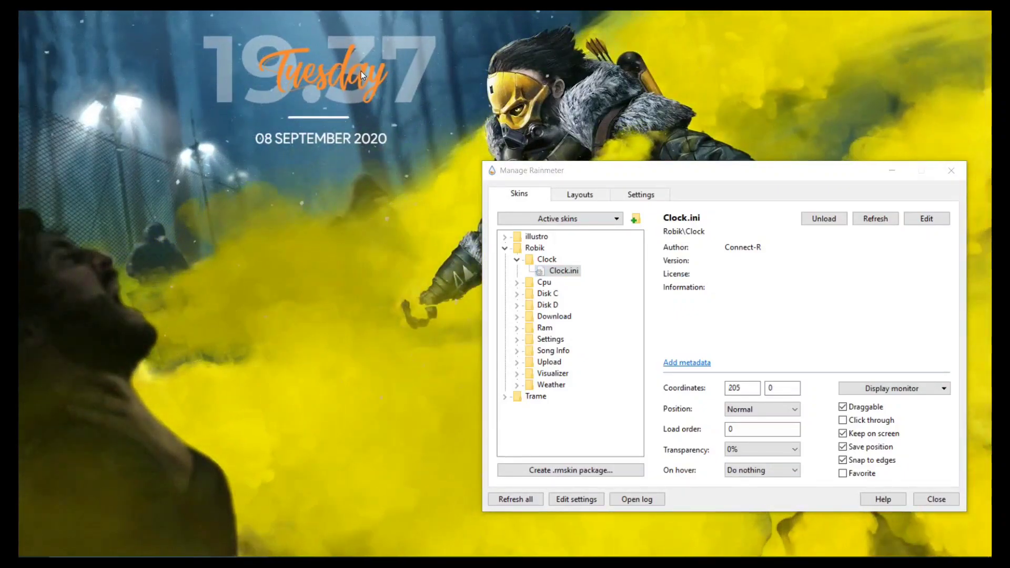
- Load the Robik Cpu.ini skin and place the CPU meter near the desktop's lower-left corner at about coordinates 46, 783
double_click(541, 282)
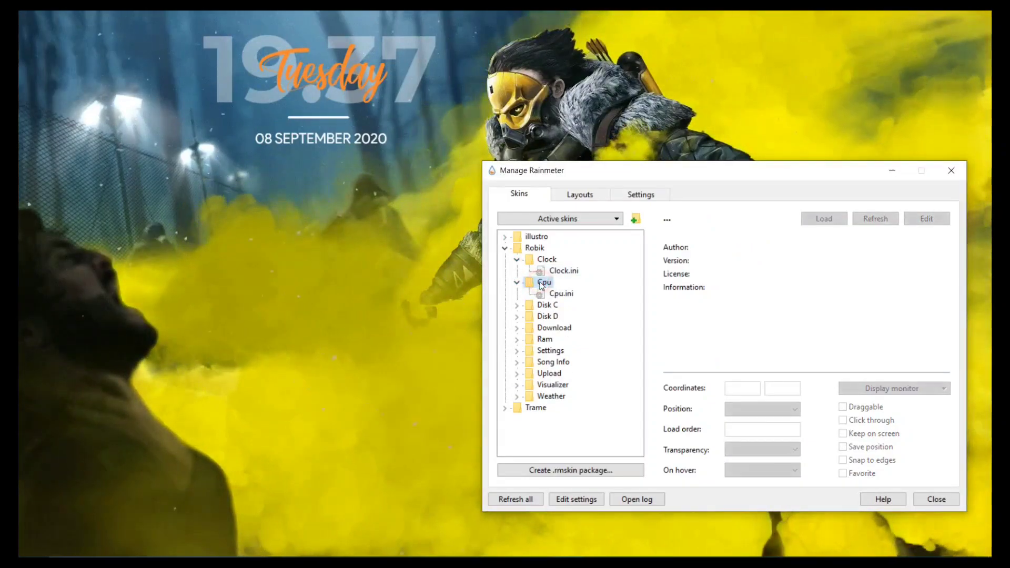
double_click(546, 293)
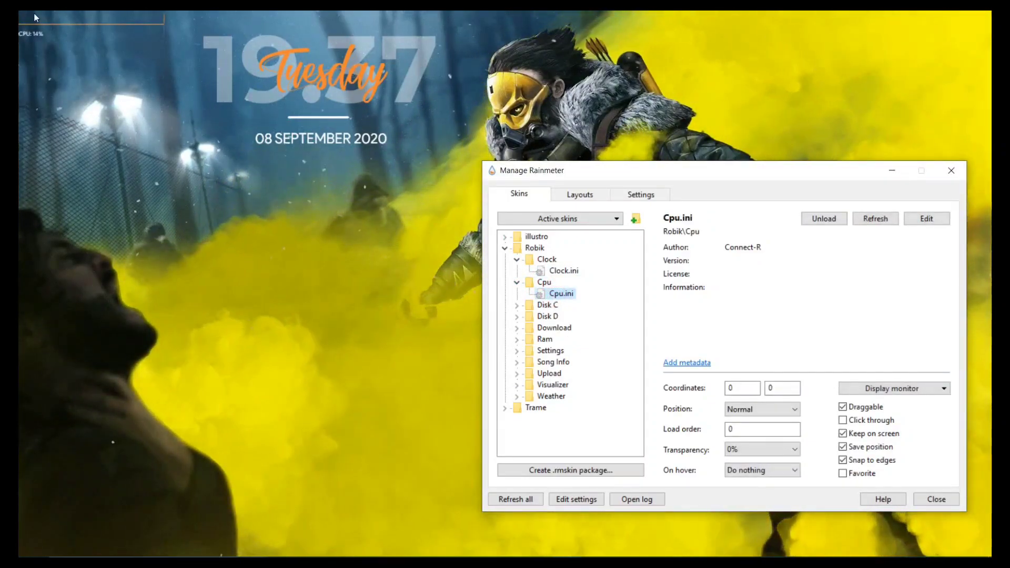
left_click_drag(38, 25, 67, 522)
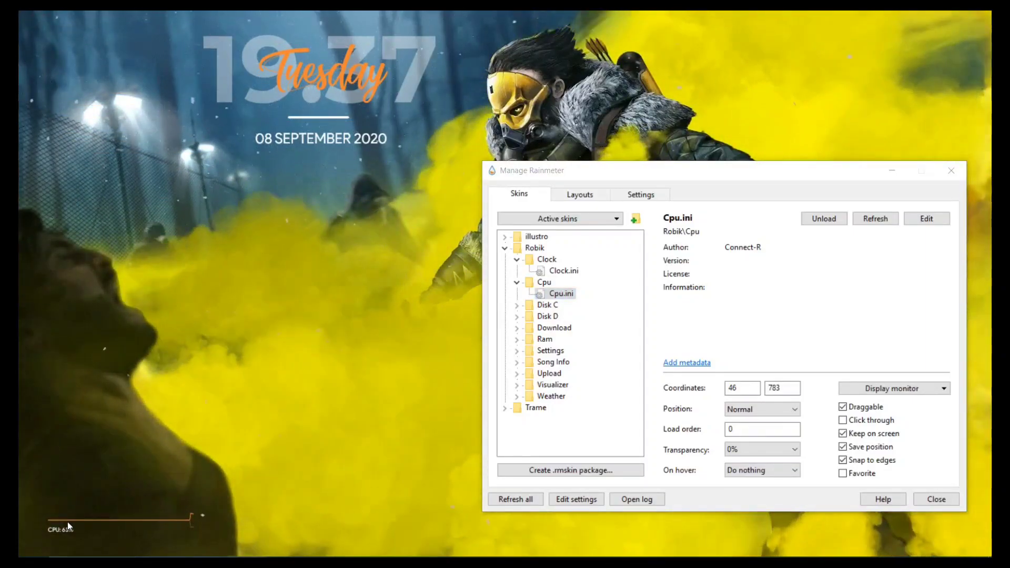
- Load the Robik Disk C.ini skin and place it directly above the CPU meter at about coordinates 46, 745
double_click(549, 305)
double_click(563, 316)
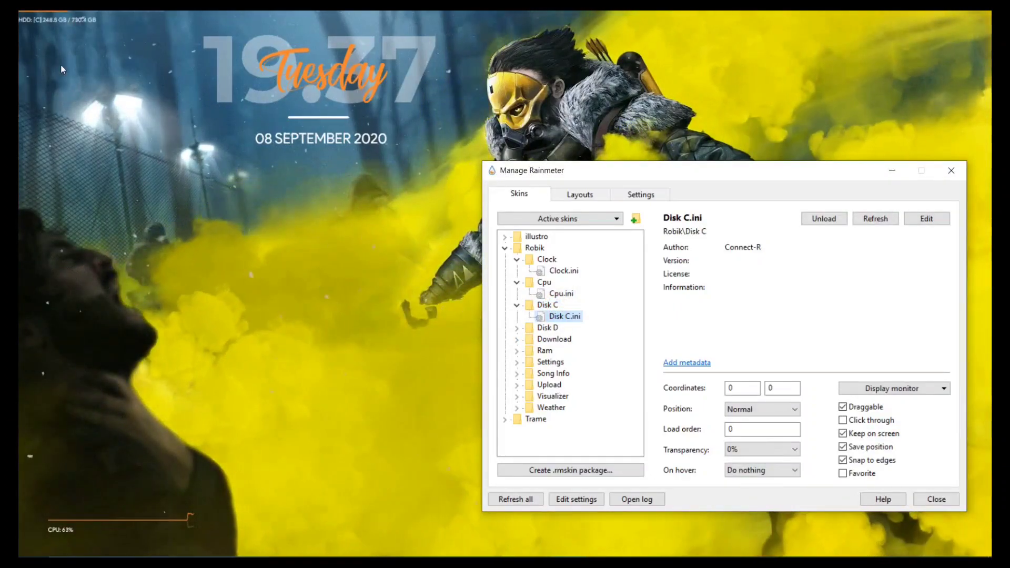
left_click_drag(59, 19, 83, 482)
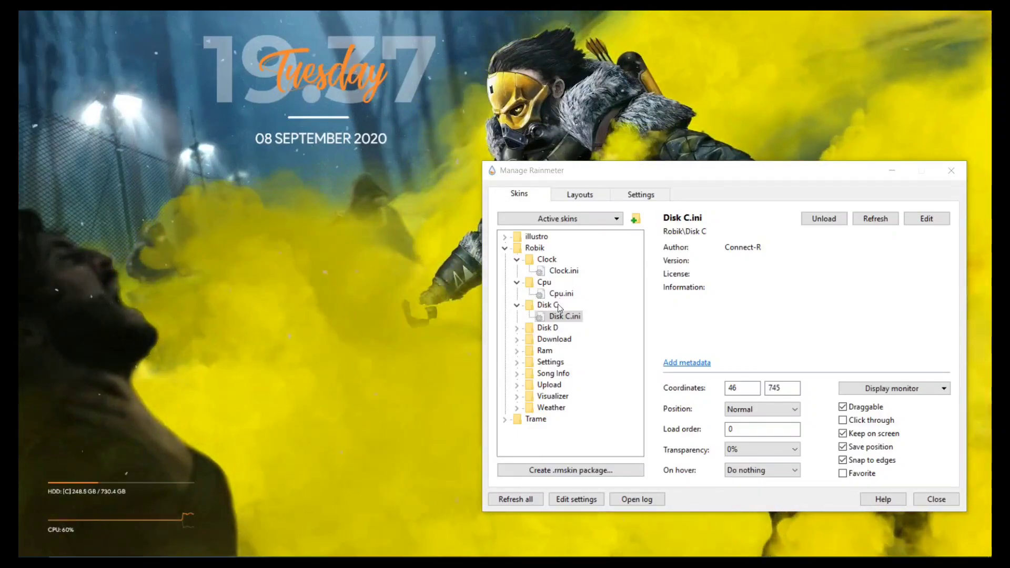
- Load the Robik Disk D.ini skin and place it directly above the Disk C meter, aligned with it
double_click(547, 327)
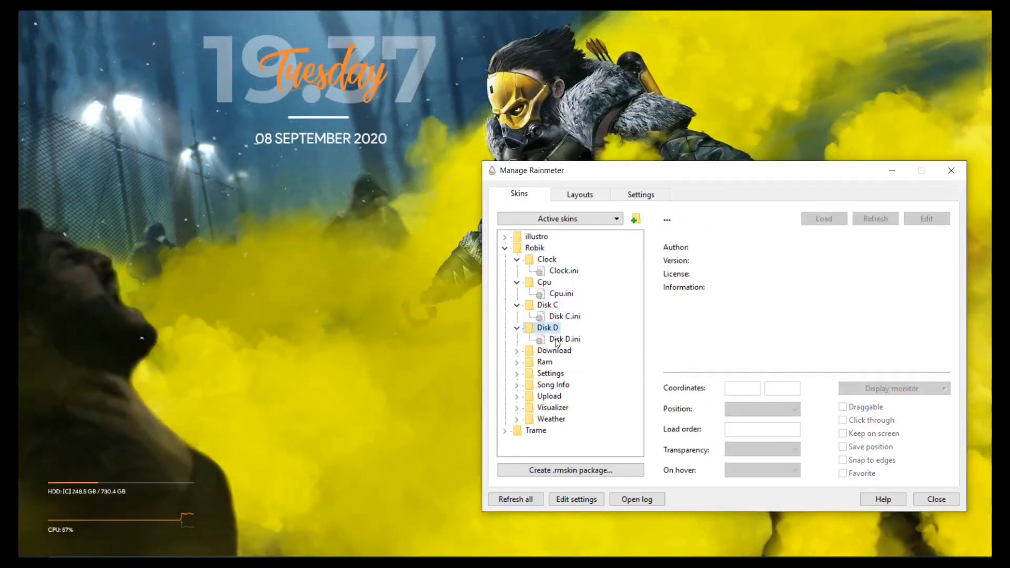
double_click(557, 340)
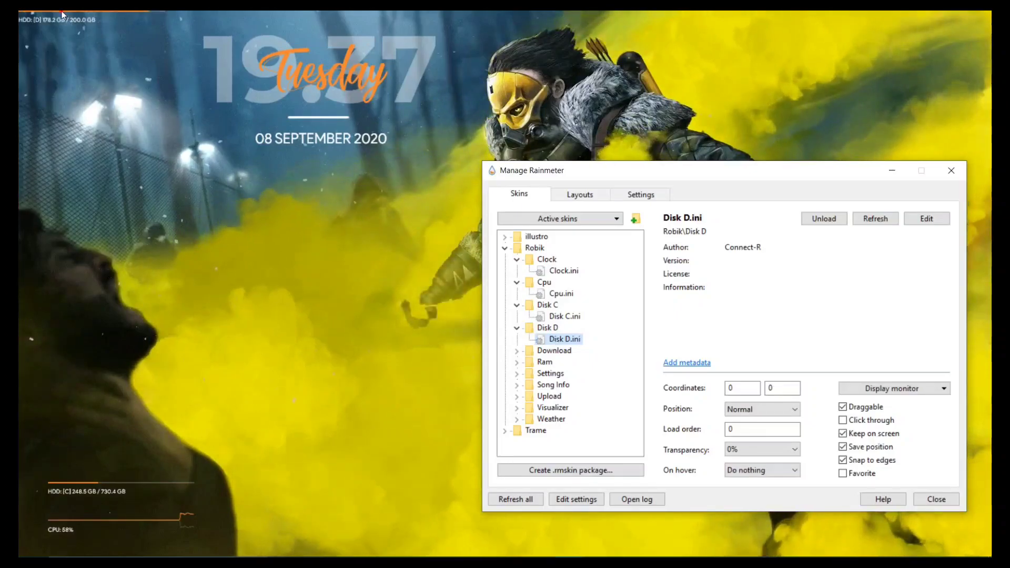
left_click_drag(62, 15, 90, 262)
mouse_move(92, 427)
left_mouse_down()
mouse_move(92, 468)
mouse_move(90, 443)
left_mouse_up()
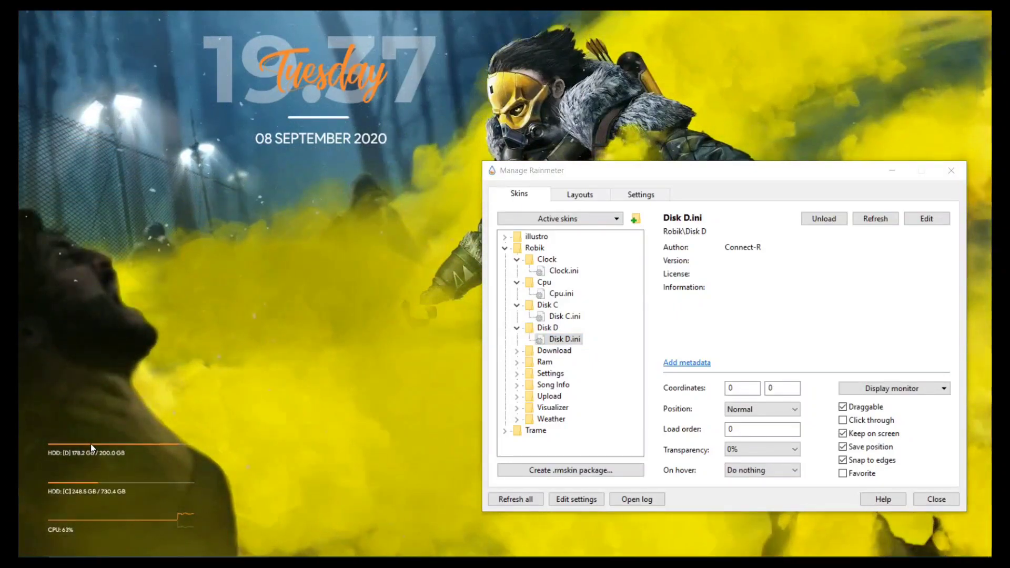
- Try the Robik Visualizer.ini skin by loading and unloading it, with the skin manager moved up to the desktop's upper edge
left_click(551, 373)
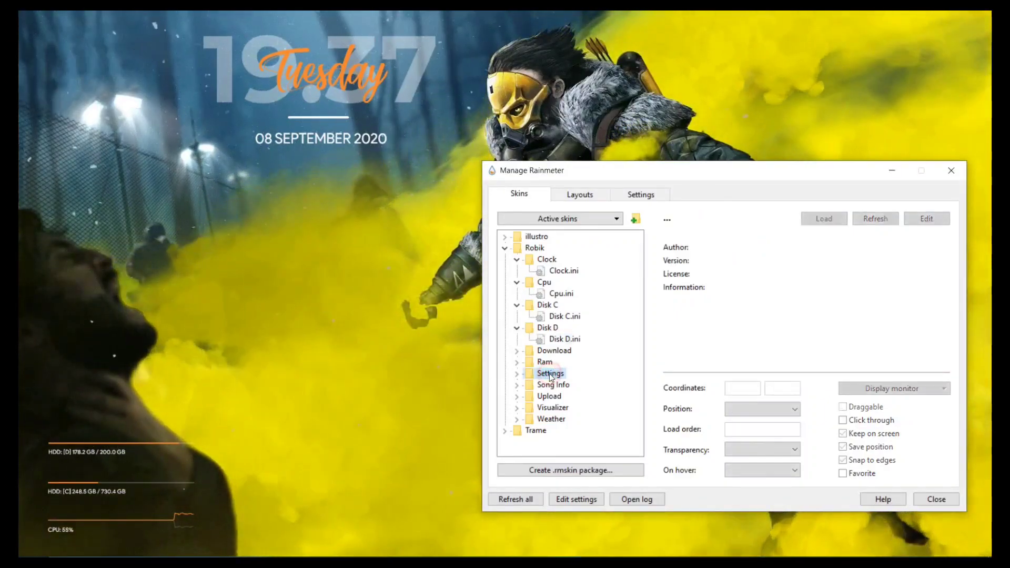
double_click(557, 408)
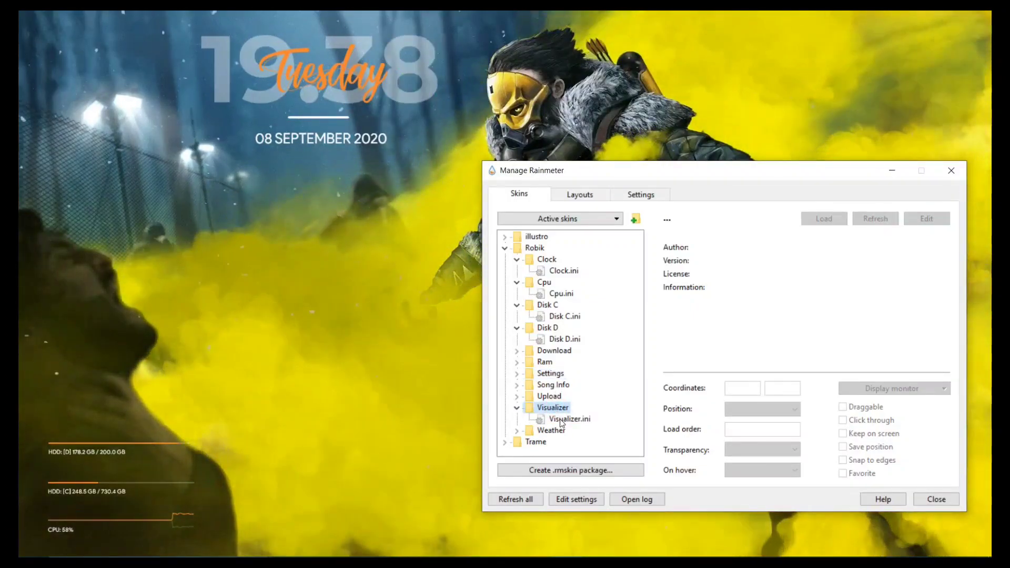
left_click(562, 421)
left_click_drag(708, 167, 712, 18)
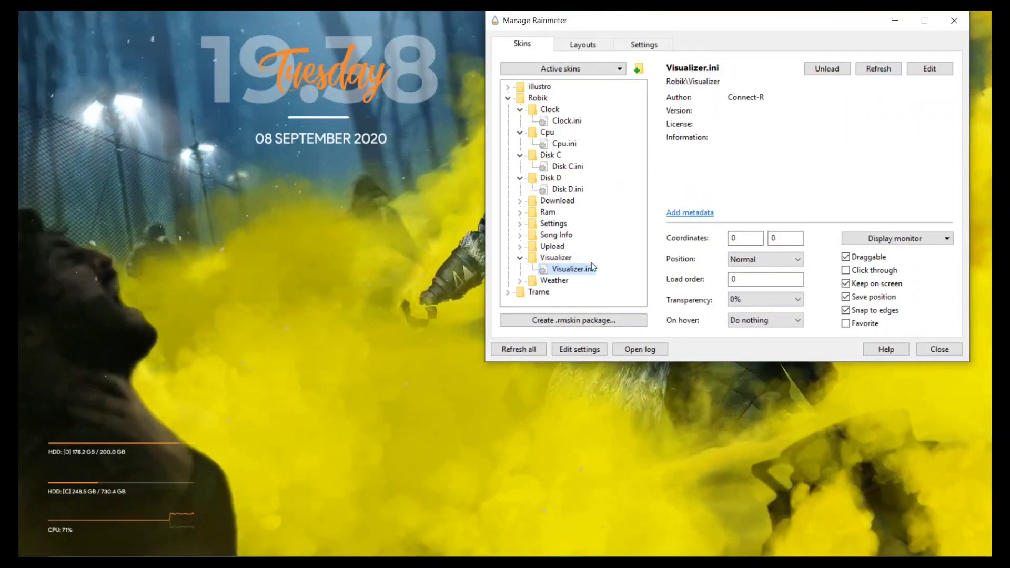
double_click(552, 271)
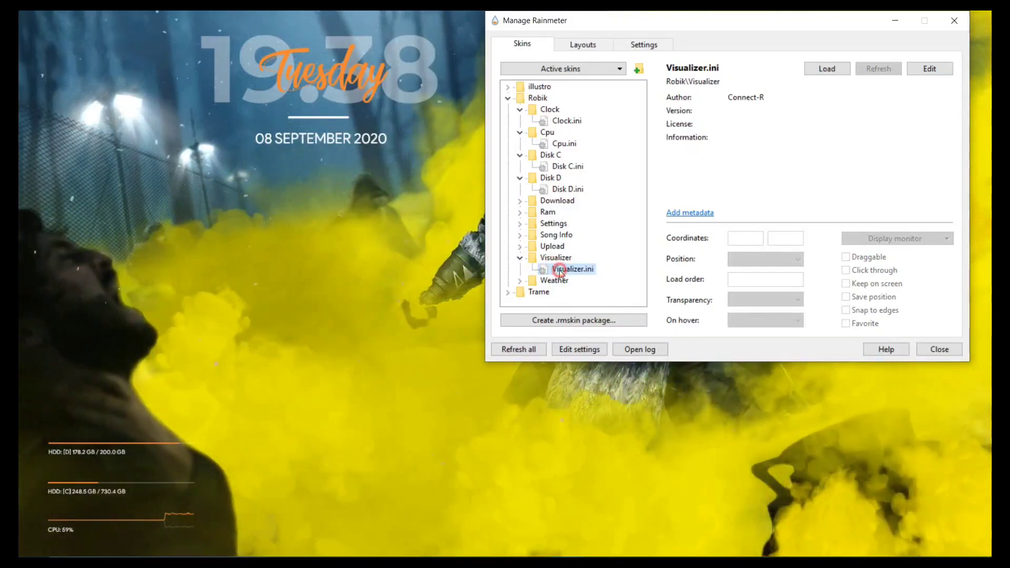
double_click(559, 269)
double_click(560, 270)
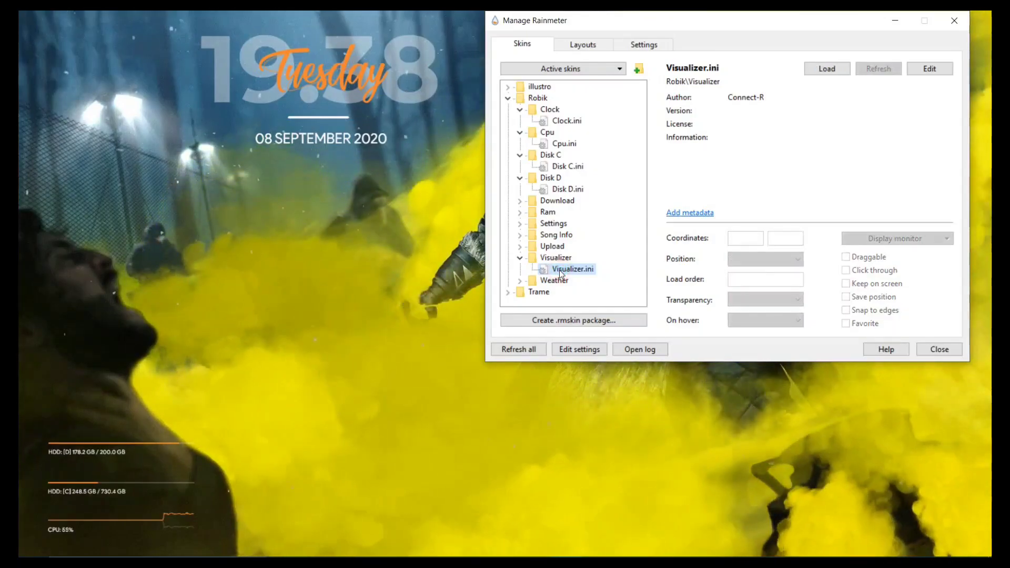
- Load the Trame Dock.ini skin and place the icon dock below the clock's date at about coordinates 443, 216
left_click(508, 99)
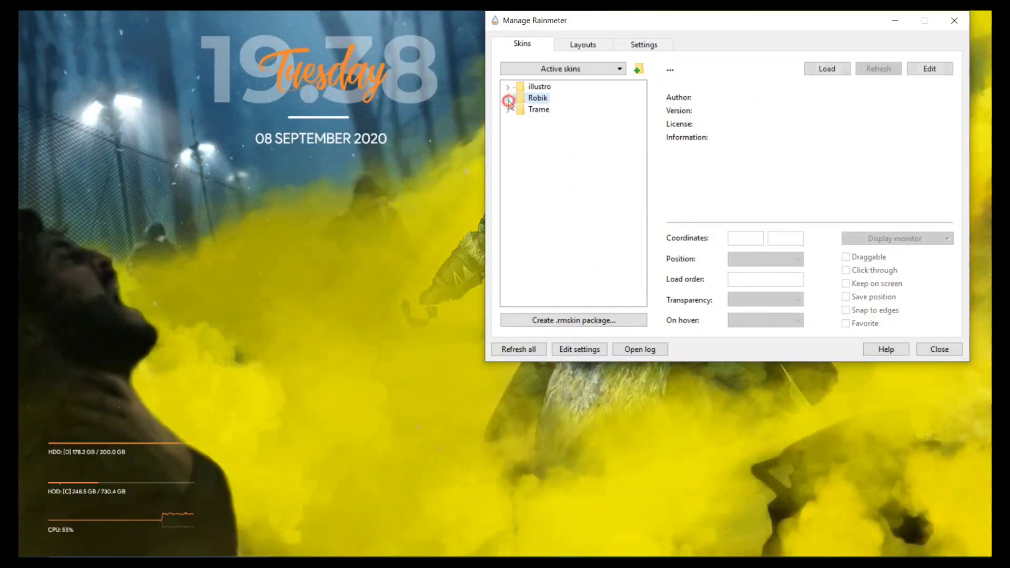
left_click(508, 111)
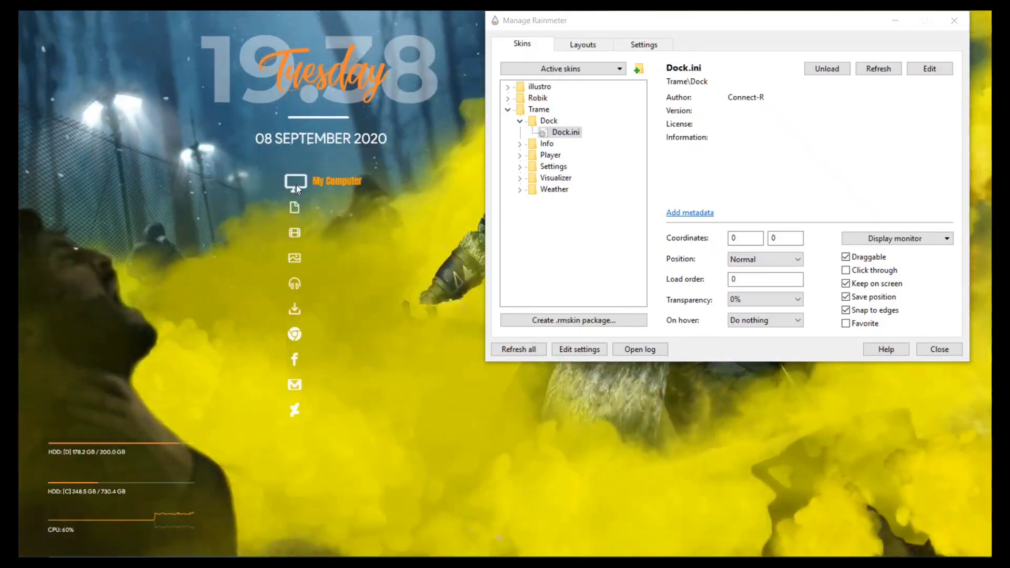
left_click_drag(314, 197, 320, 175)
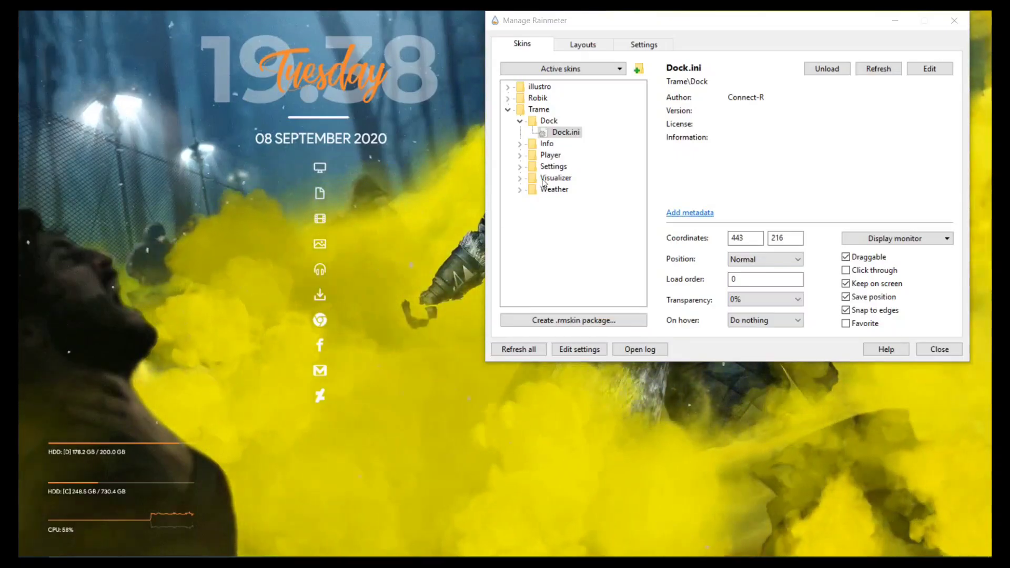
- Load the Trame Visualizer v.1.ini skin and place it near the desktop's lower edge at about coordinates 691, 583
double_click(539, 155)
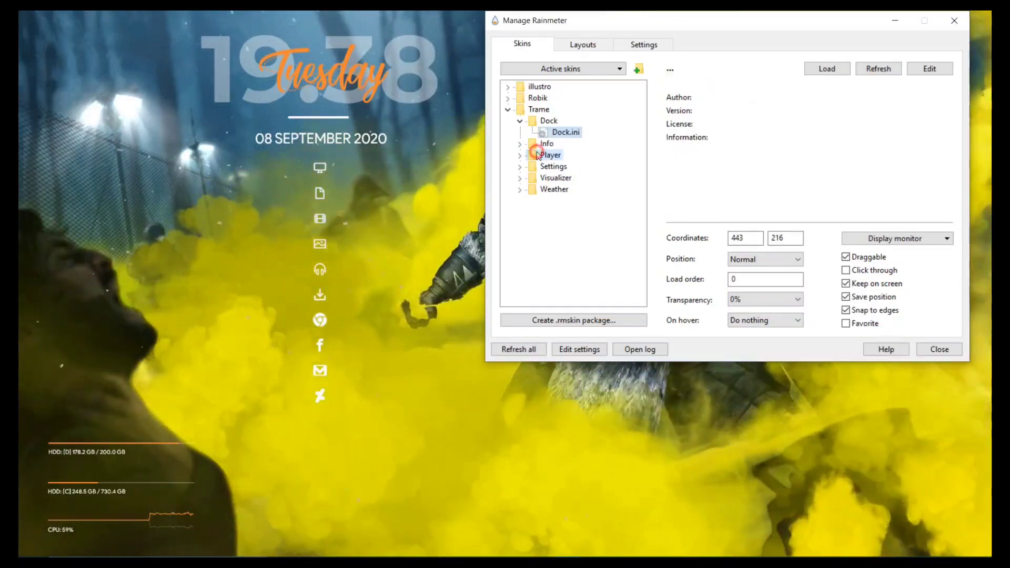
left_click(563, 167)
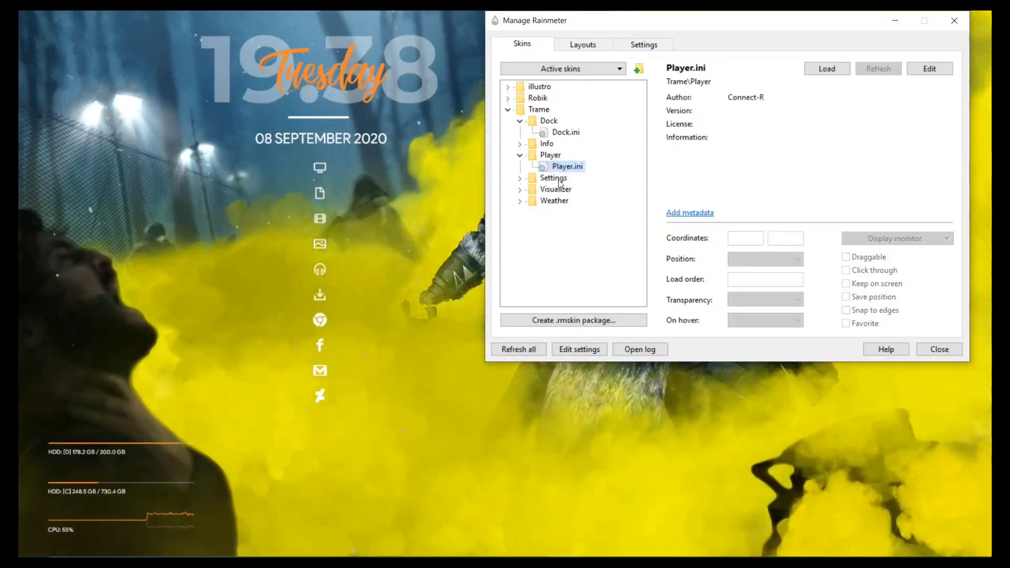
double_click(556, 190)
double_click(570, 200)
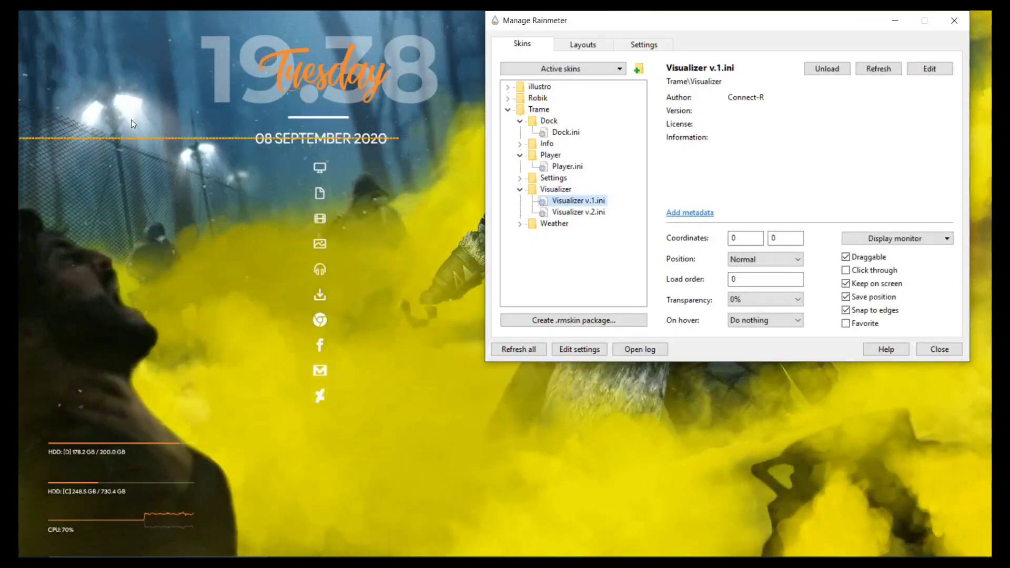
left_click_drag(137, 138, 518, 450)
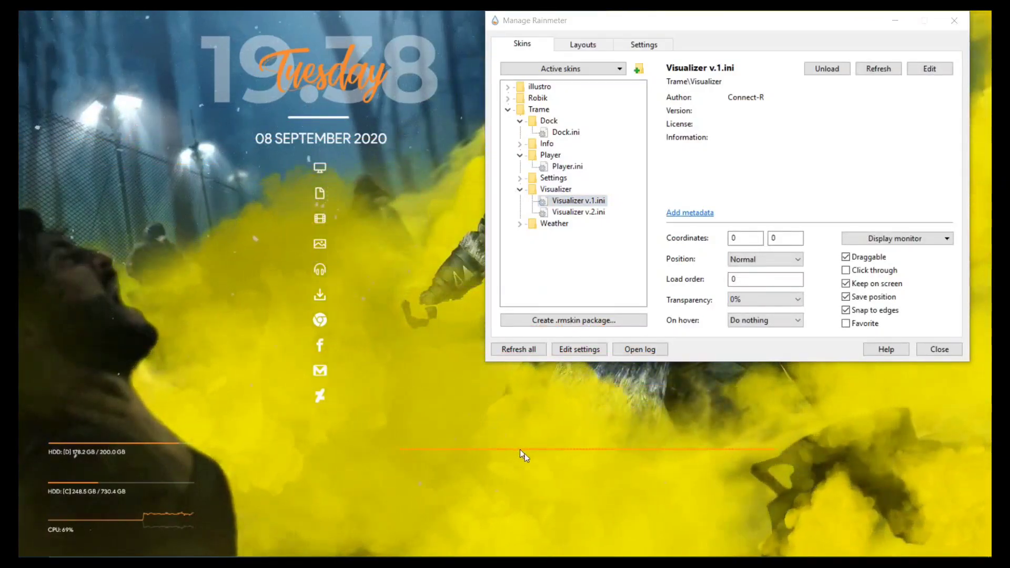
left_click_drag(541, 483, 576, 506)
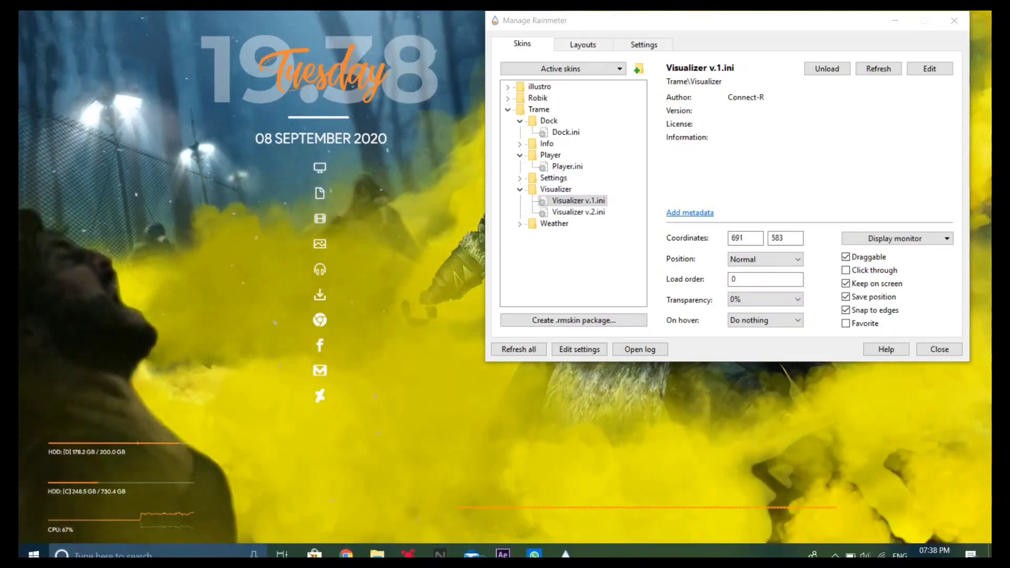
- Search Windows for "musi", open Groove Music, play the song Mortals and minimize the player
left_click(205, 551)
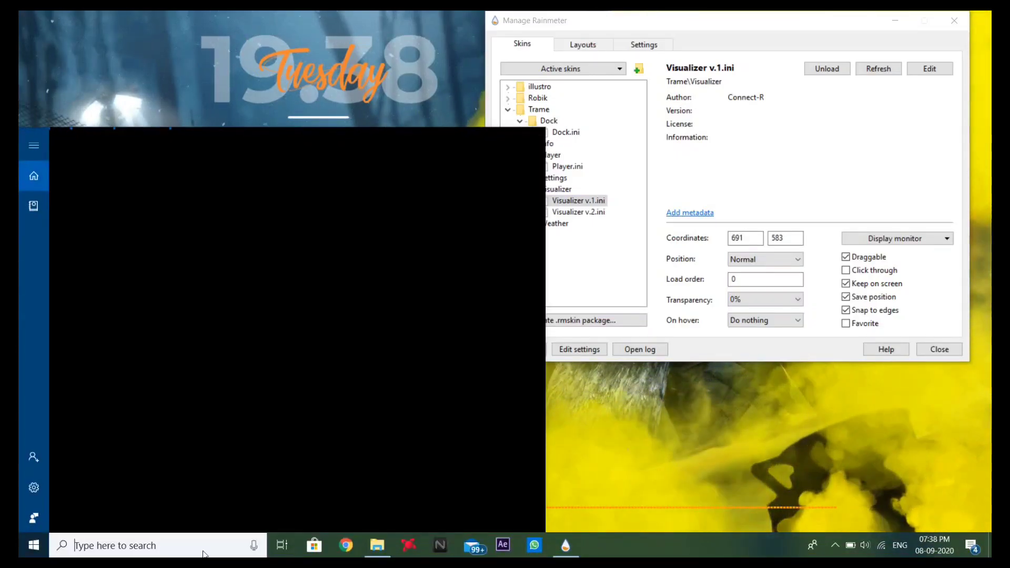
type("musi")
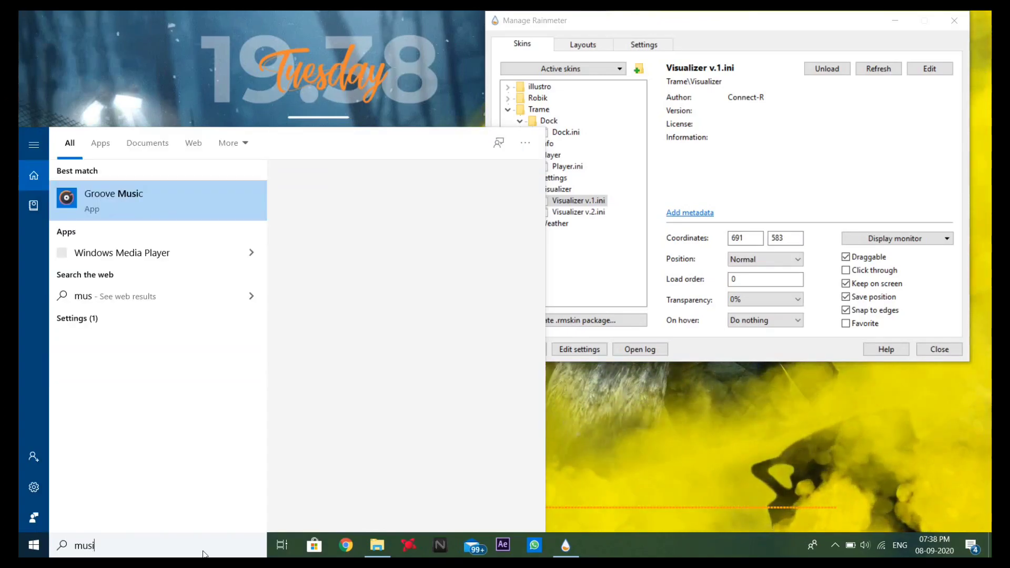
left_click(175, 184)
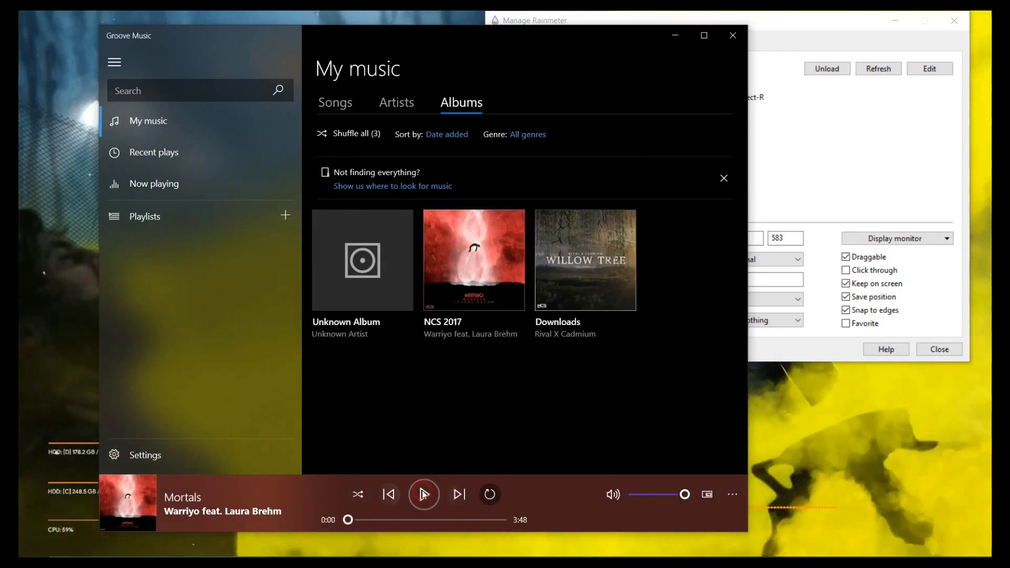
left_click(673, 37)
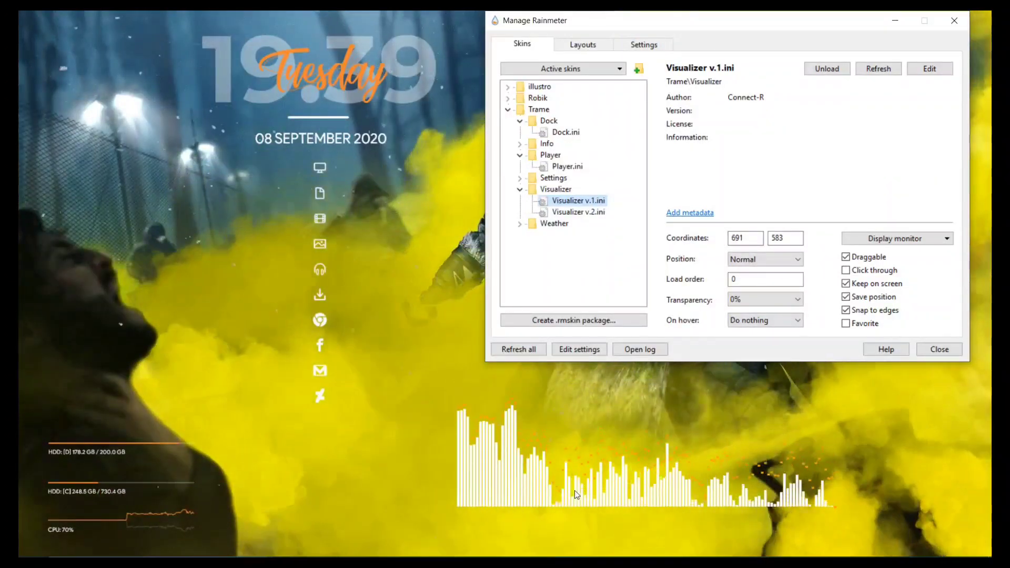
- Load the Robik Visualizer.ini skin, overlay it on the Trame visualizer at about coordinates 694, 634, and minimize the skin manager
left_click(508, 108)
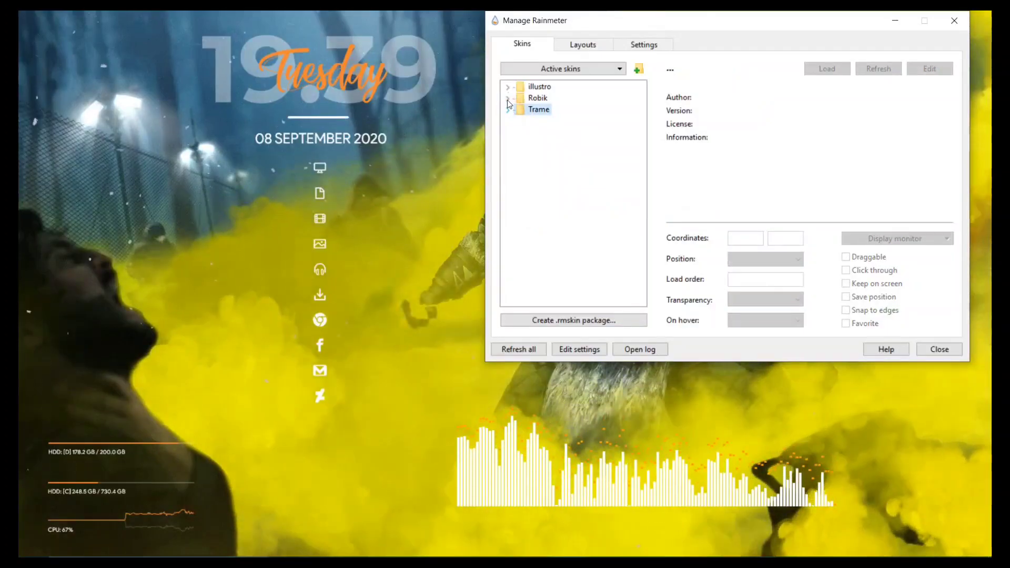
left_click(507, 98)
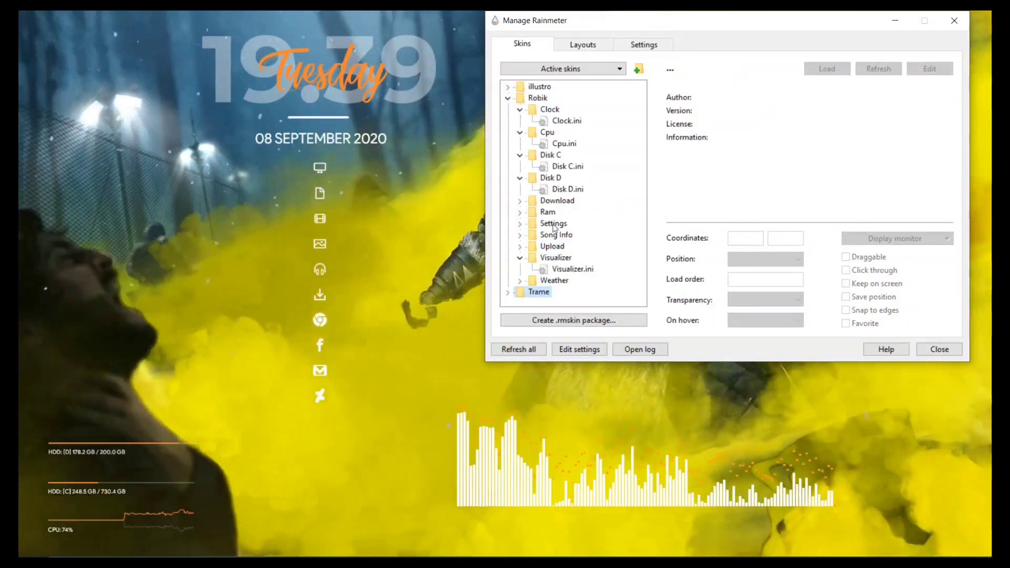
left_click(562, 269)
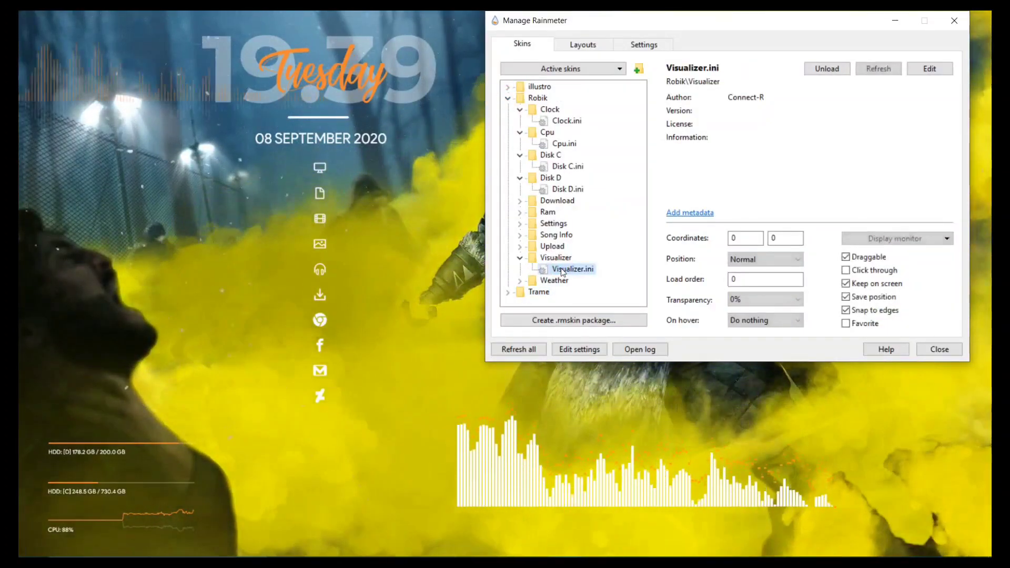
left_click(171, 101)
left_click_drag(171, 101, 608, 501)
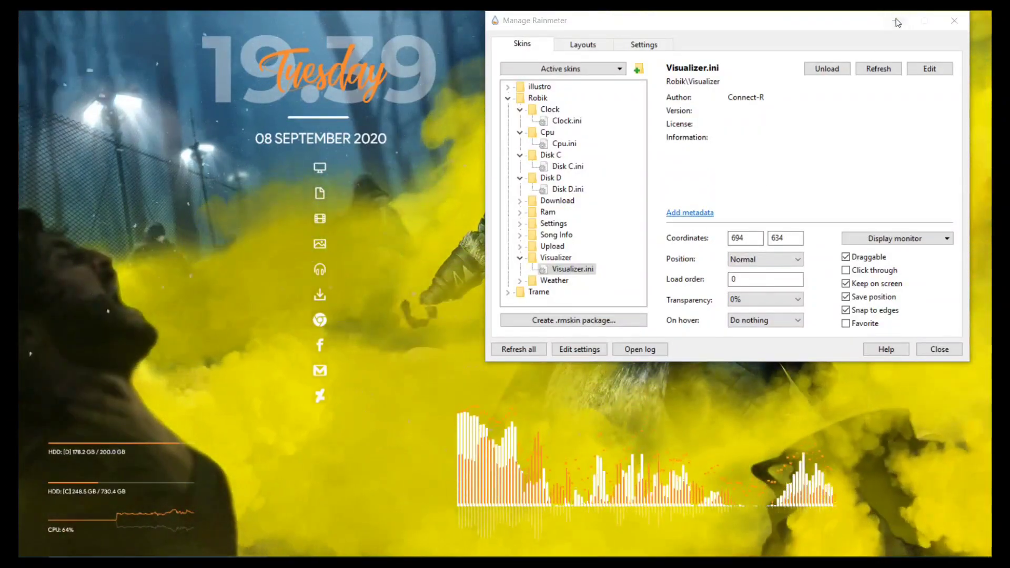
left_click(895, 21)
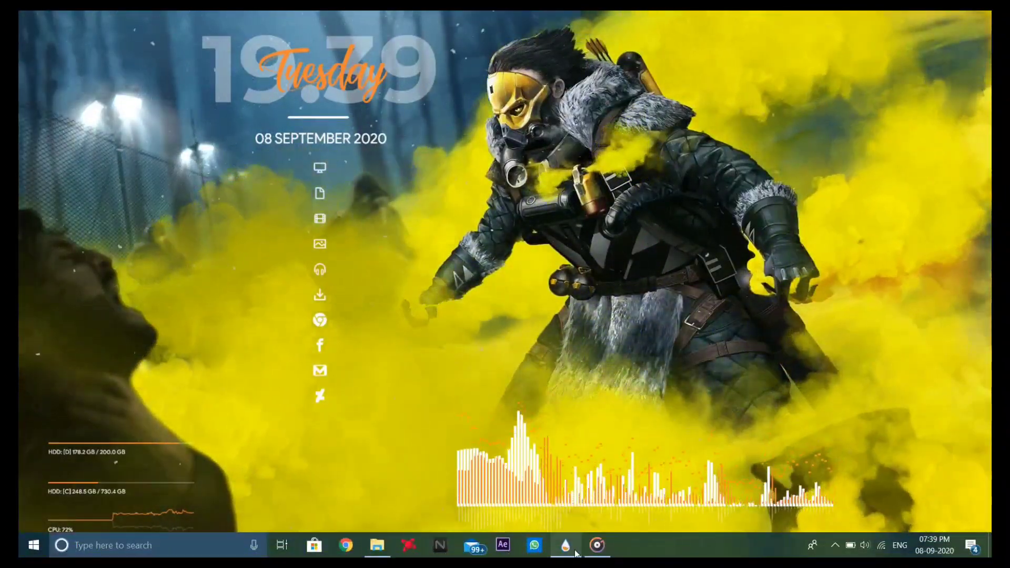
- Reopen the skin manager, load the Robik Ram.ini skin and place it above the Disk D meter at about coordinates 48, 626
left_click(576, 552)
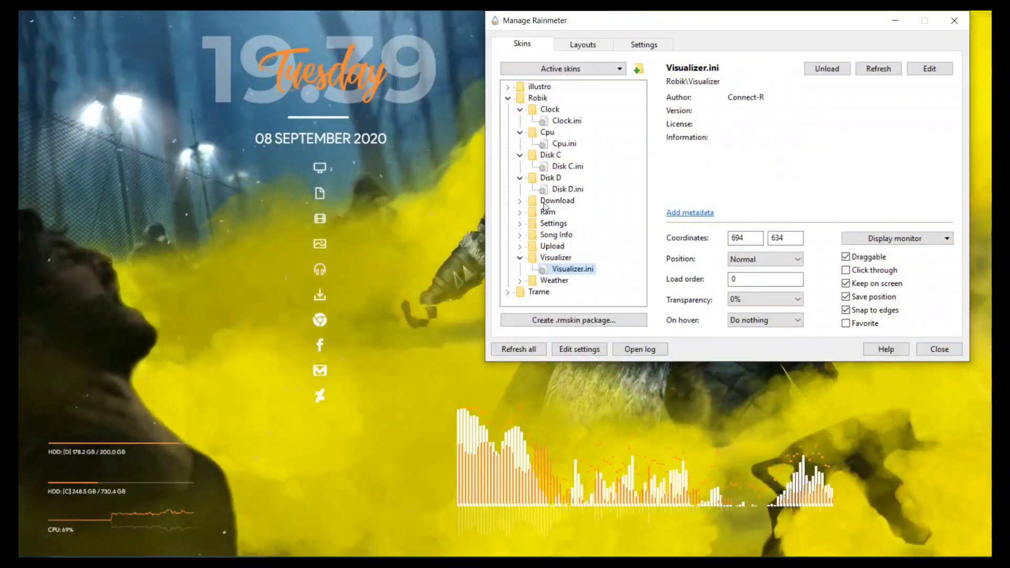
double_click(547, 212)
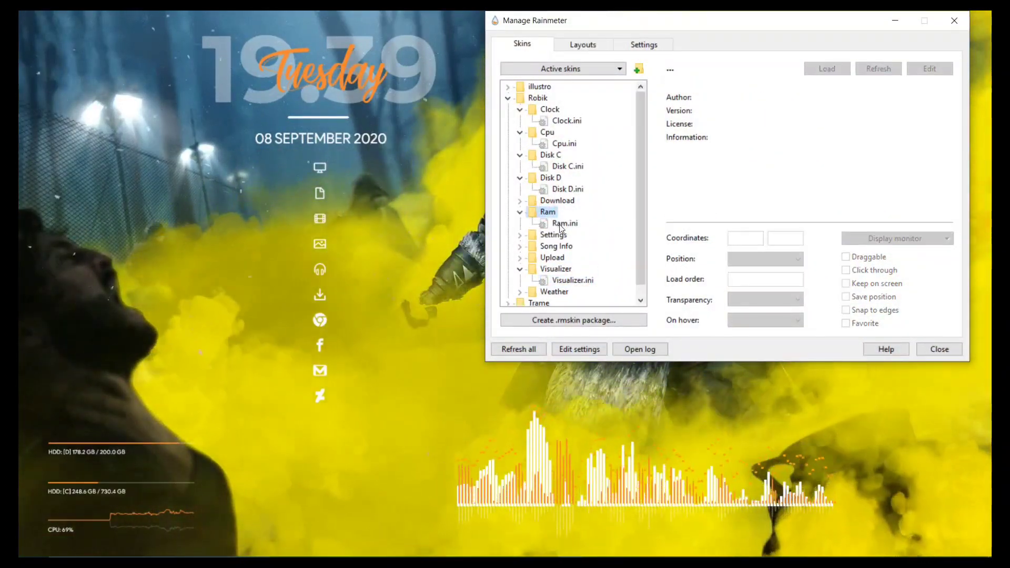
double_click(560, 224)
left_click_drag(46, 15, 76, 408)
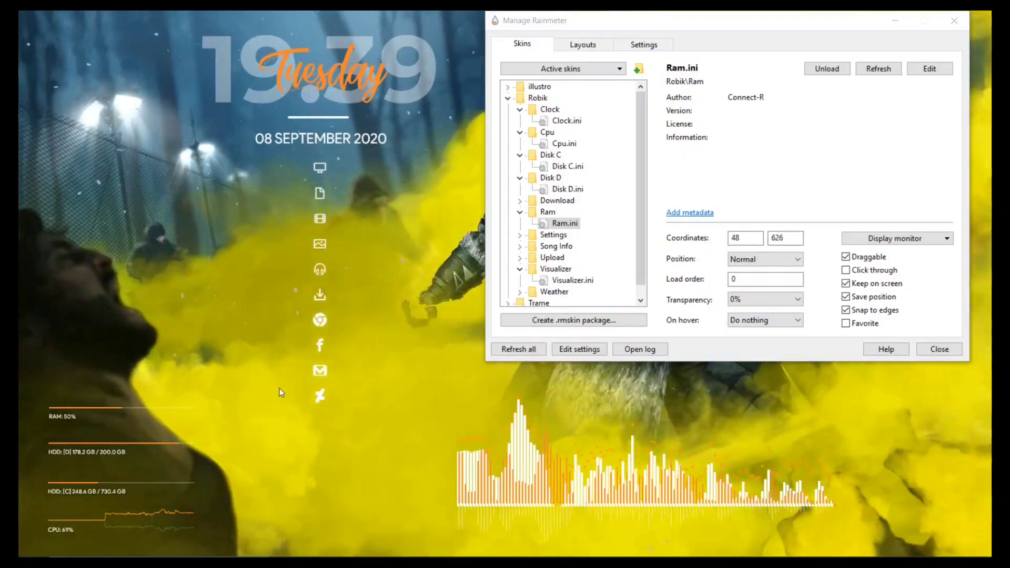
- Collapse the Robik skin folder and minimize the skin manager to reveal the finished desktop
double_click(553, 235)
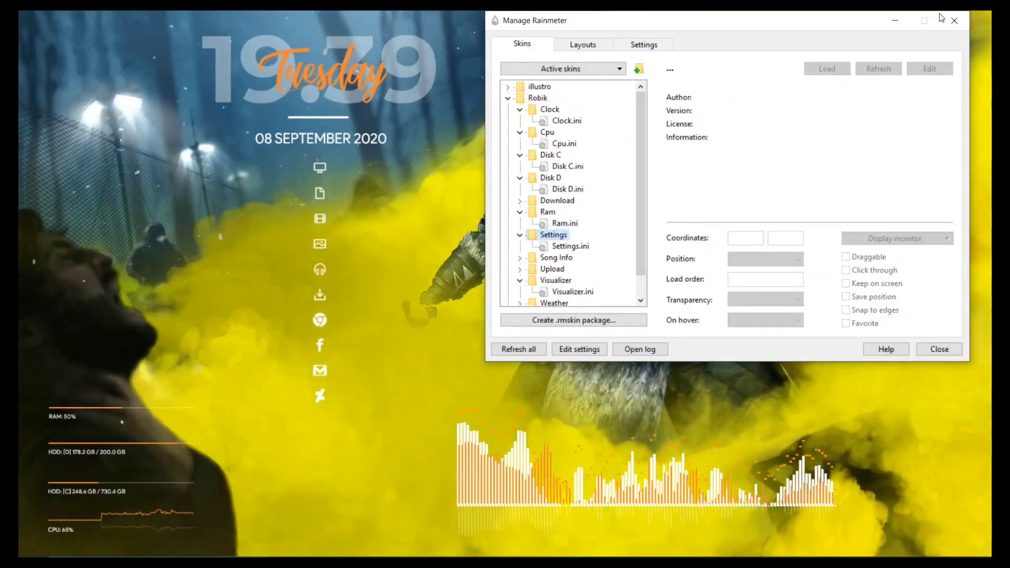
left_click(513, 99)
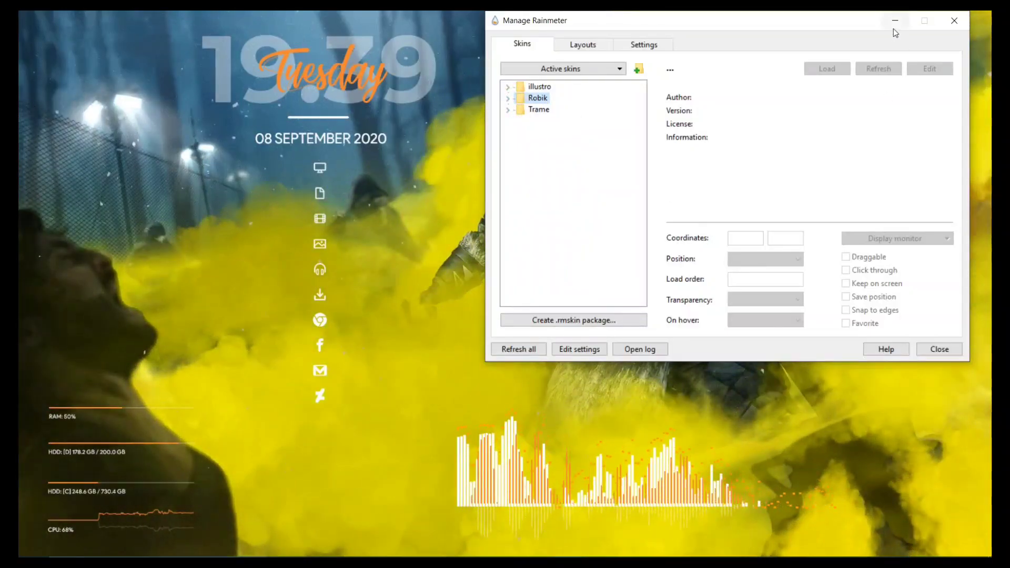
left_click(893, 22)
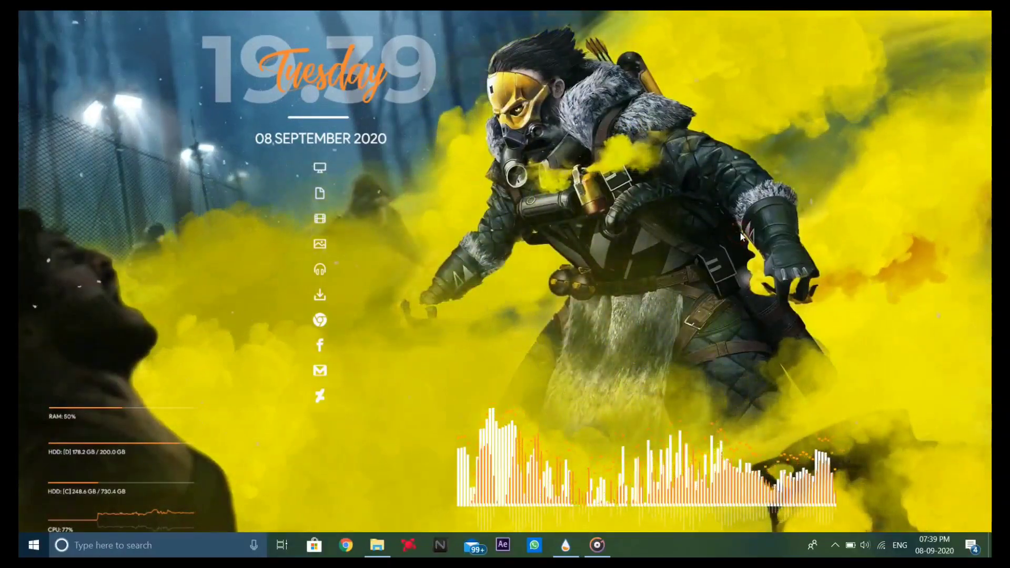